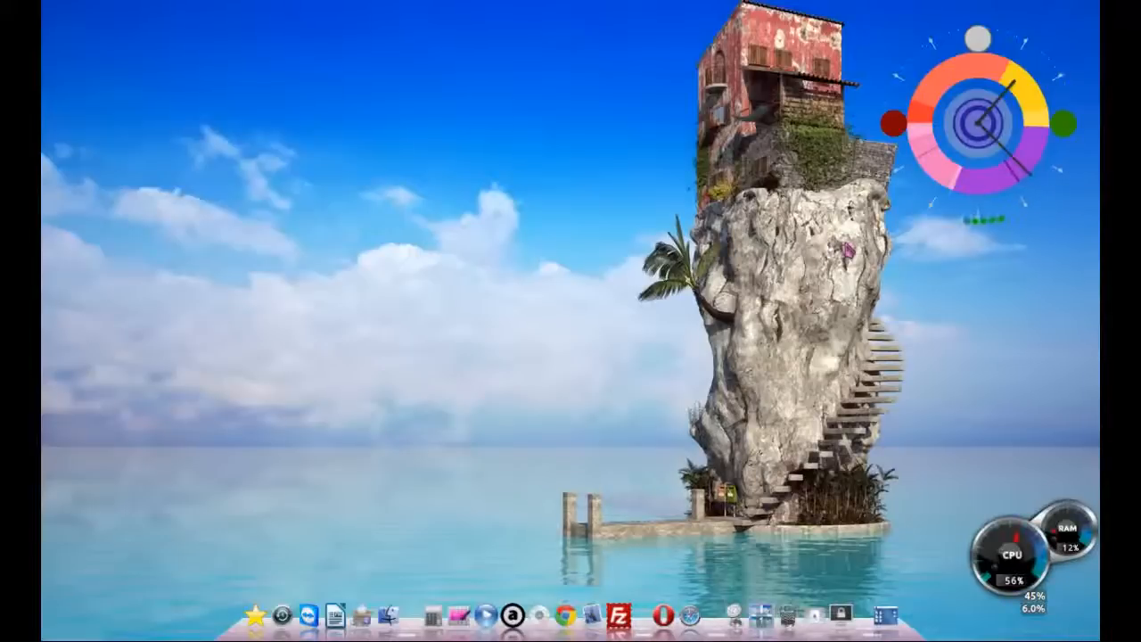
# Step: Launch Chrome and enter support.techstore.co.in in the address bar, correcting earlier mistyped addresses
pyautogui.press('XF86TouchpadToggle')
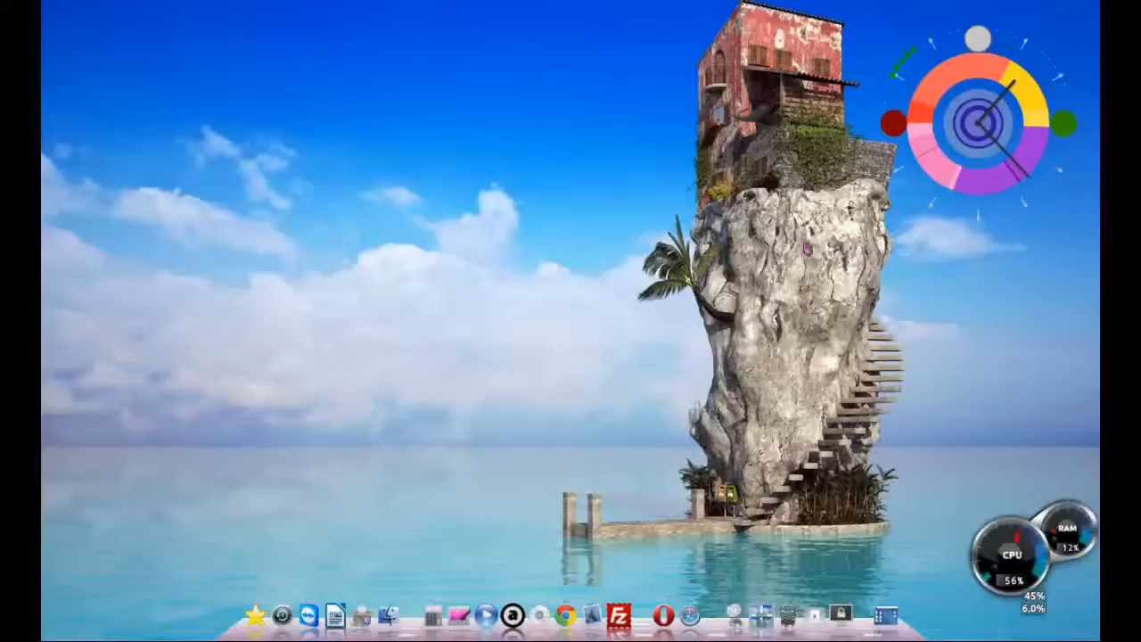
pyautogui.click(572, 618)
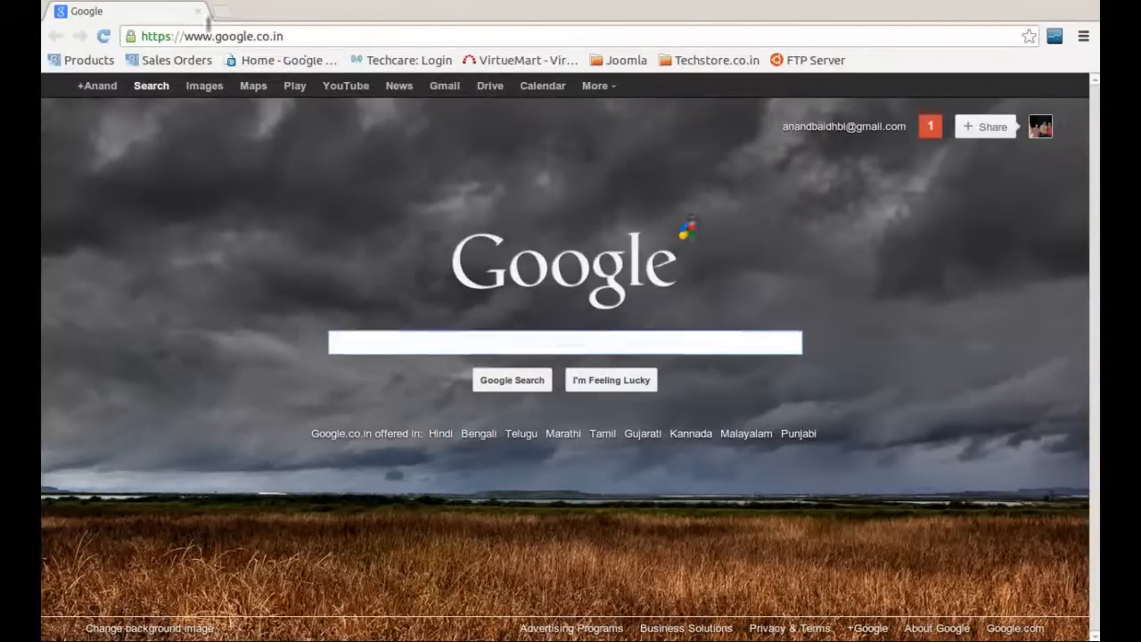
pyautogui.click(289, 37)
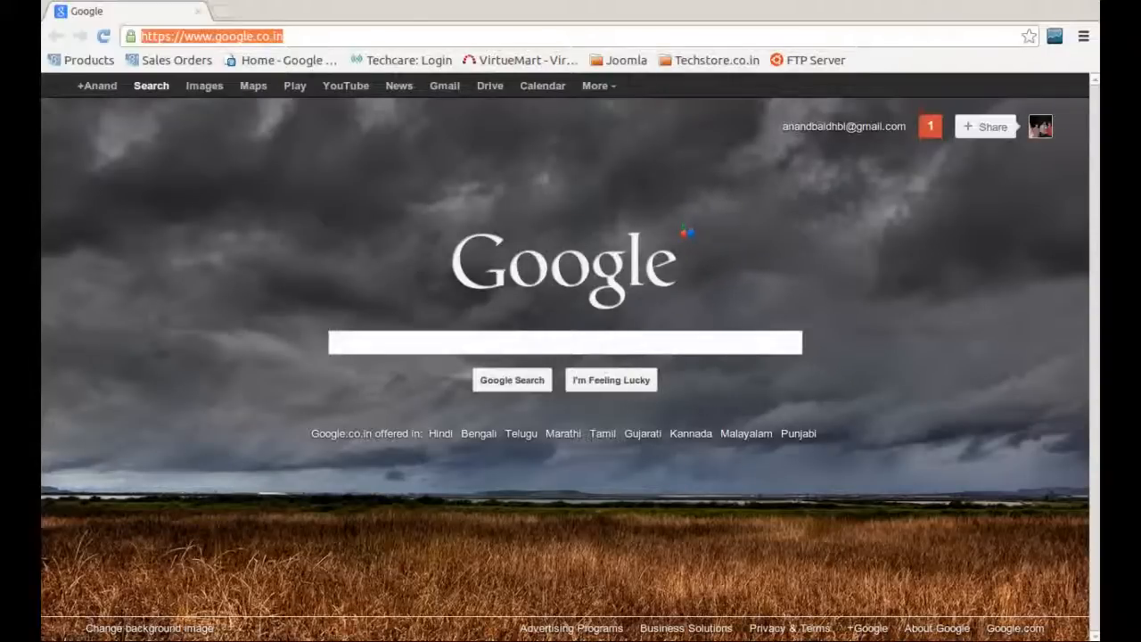
pyautogui.write('xyz.baidsys')
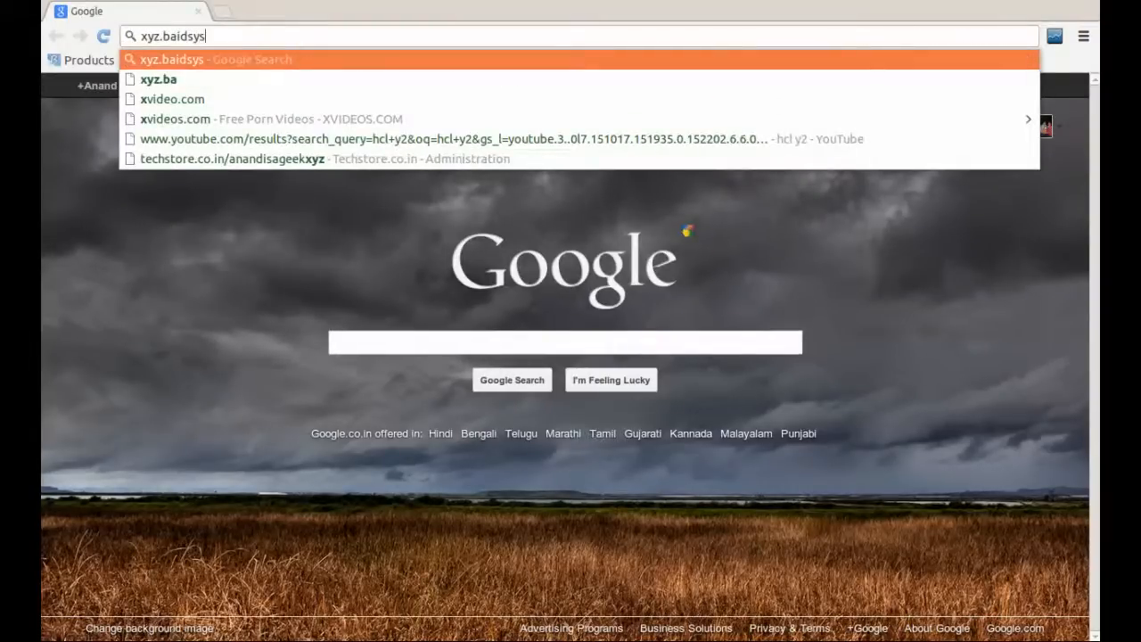
pyautogui.write('.com')
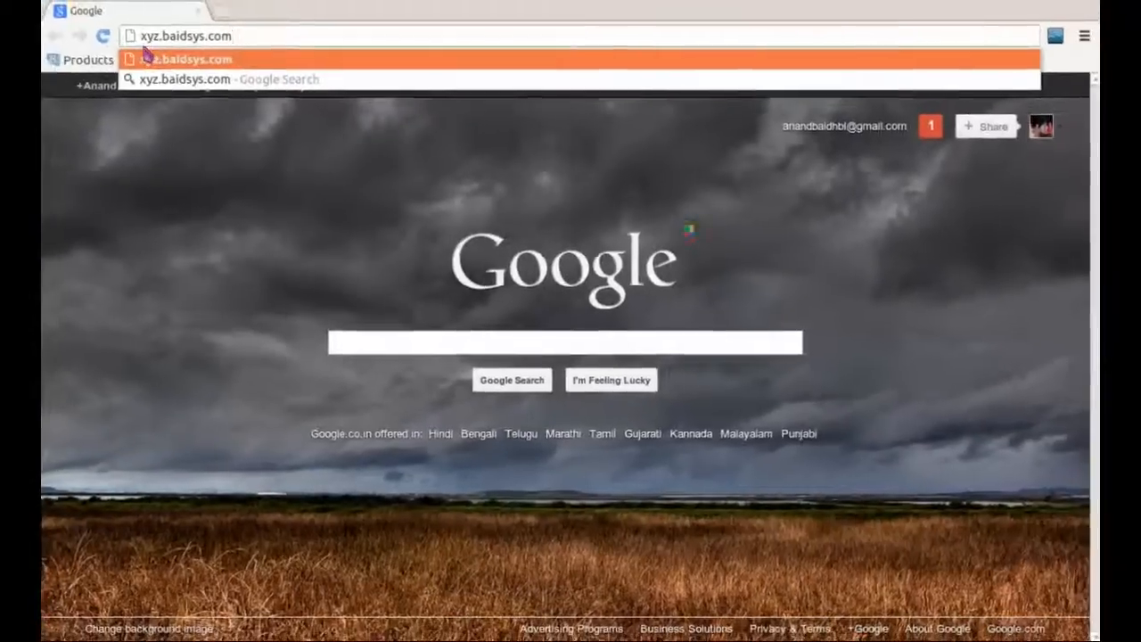
pyautogui.press('BackSpace')
pyautogui.press('BackSpace')
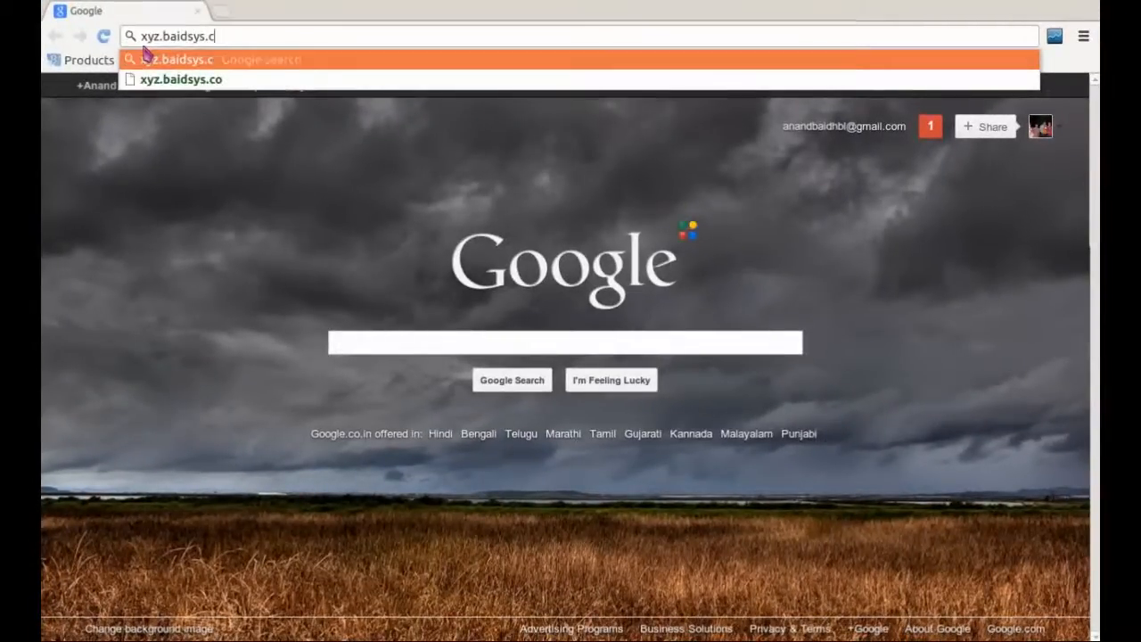
pyautogui.press('BackSpace')
pyautogui.press('BackSpace')
pyautogui.press('BackSpace')
pyautogui.press('BackSpace')
pyautogui.press('BackSpace')
pyautogui.press('BackSpace')
pyautogui.press('BackSpace')
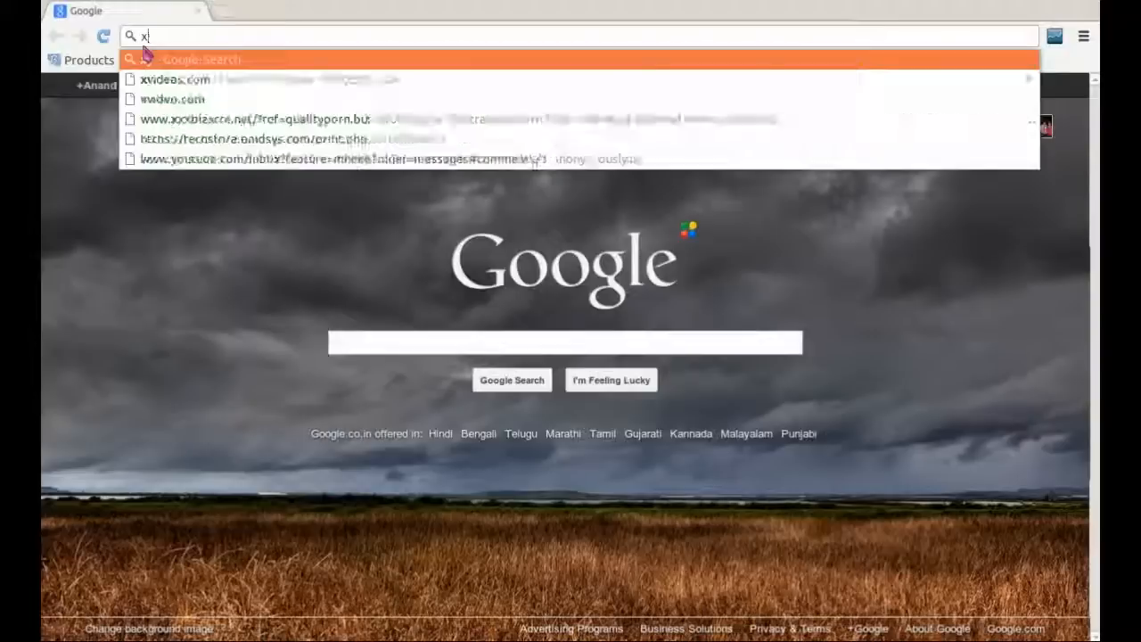
pyautogui.write('baidsy')
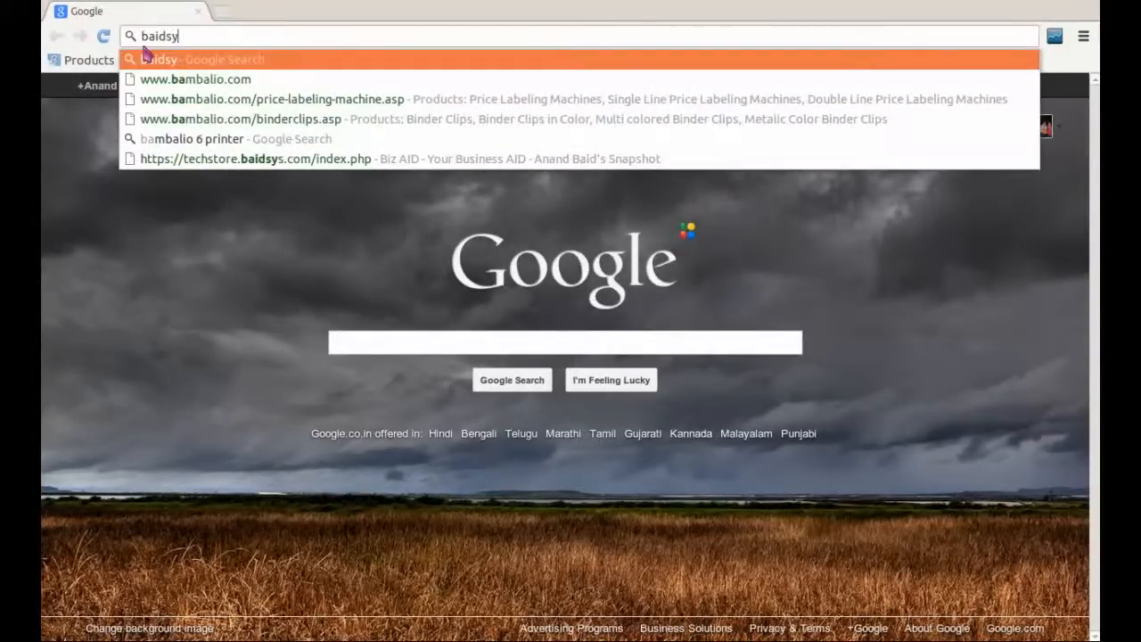
pyautogui.press('BackSpace')
pyautogui.press('BackSpace')
pyautogui.press('BackSpace')
pyautogui.press('BackSpace')
pyautogui.press('BackSpace')
pyautogui.press('BackSpace')
pyautogui.write('support.')
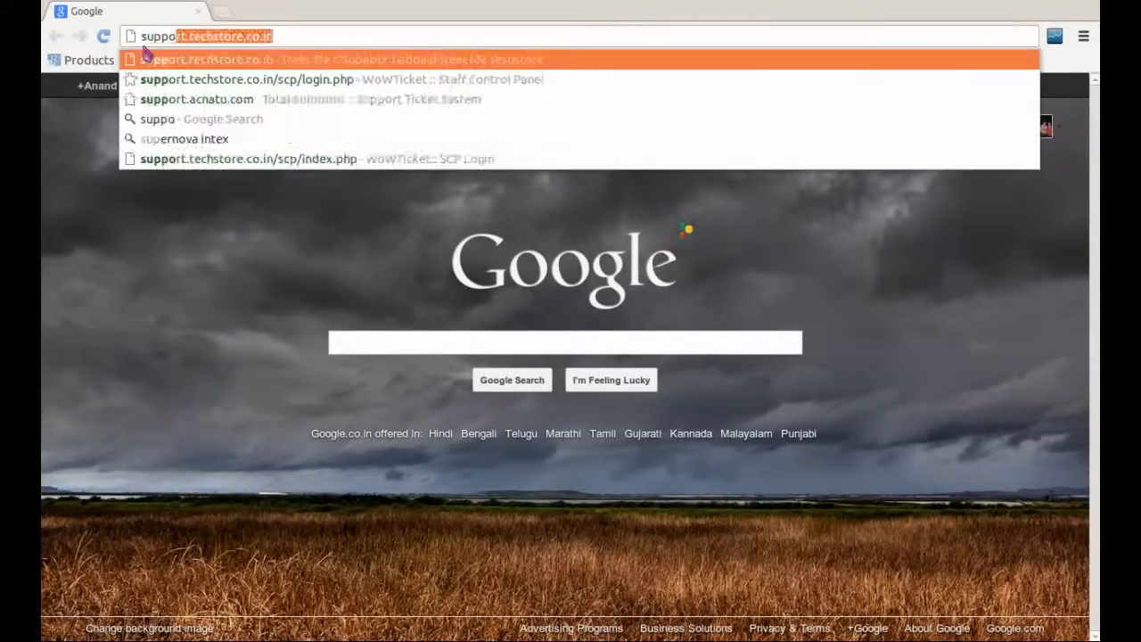
pyautogui.write('xy')
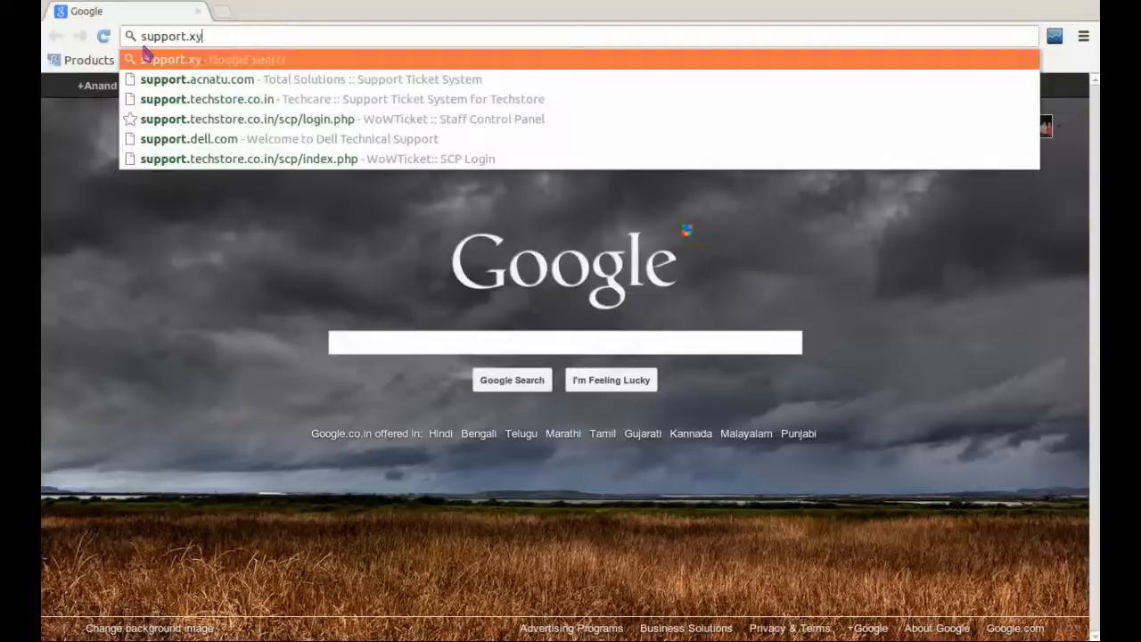
pyautogui.write('z.com')
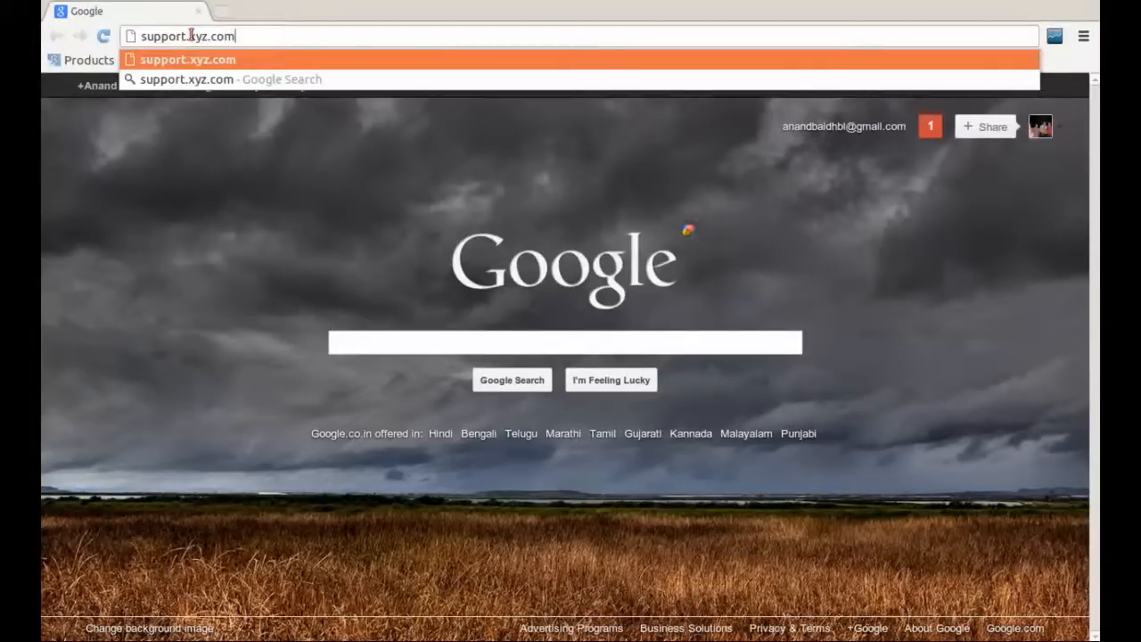
pyautogui.press('BackSpace')
pyautogui.press('BackSpace')
pyautogui.press('BackSpace')
pyautogui.press('BackSpace')
pyautogui.press('BackSpace')
pyautogui.press('BackSpace')
pyautogui.press('BackSpace')
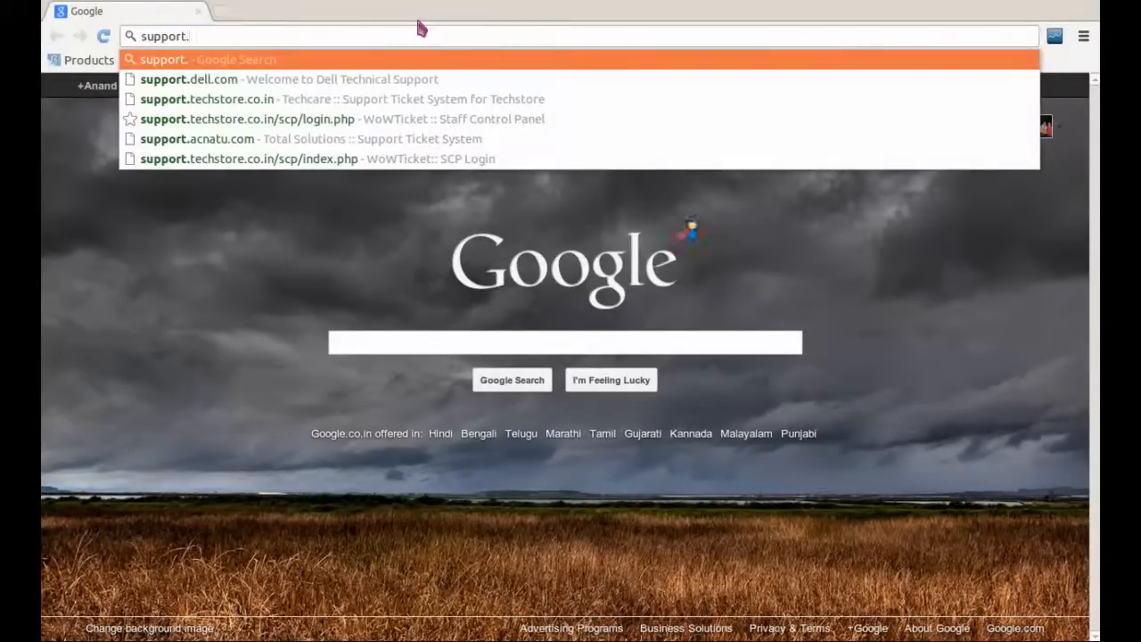
pyautogui.write('techstore.co.in')
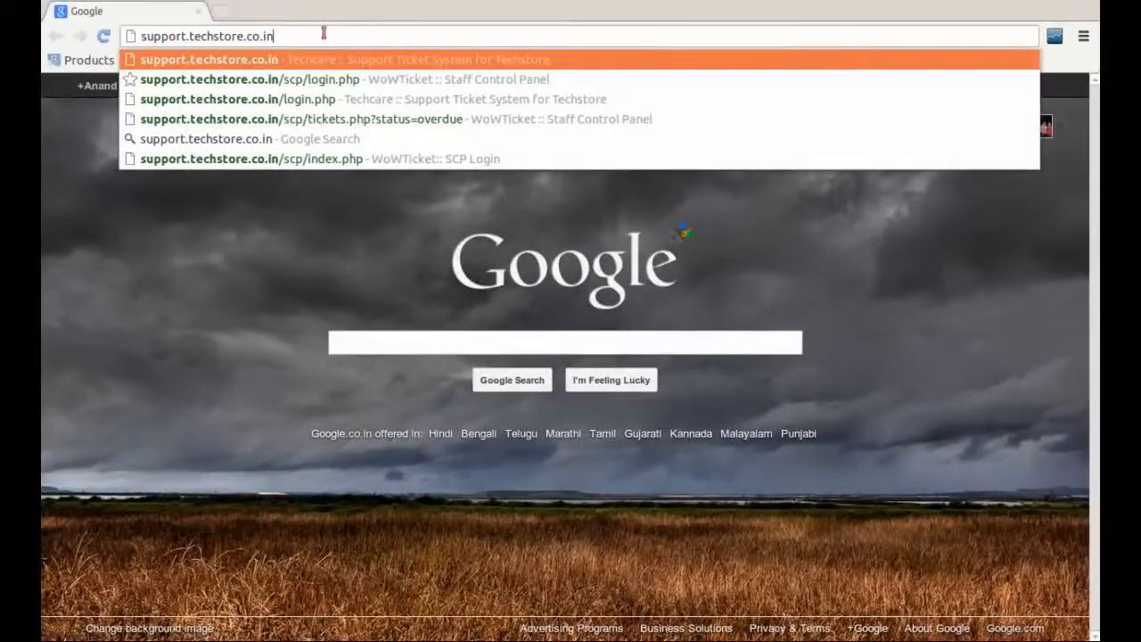
# Step: Load support.techstore.co.in and try the Email and Ticket# fields under Check Ticket Status
pyautogui.press('Return')
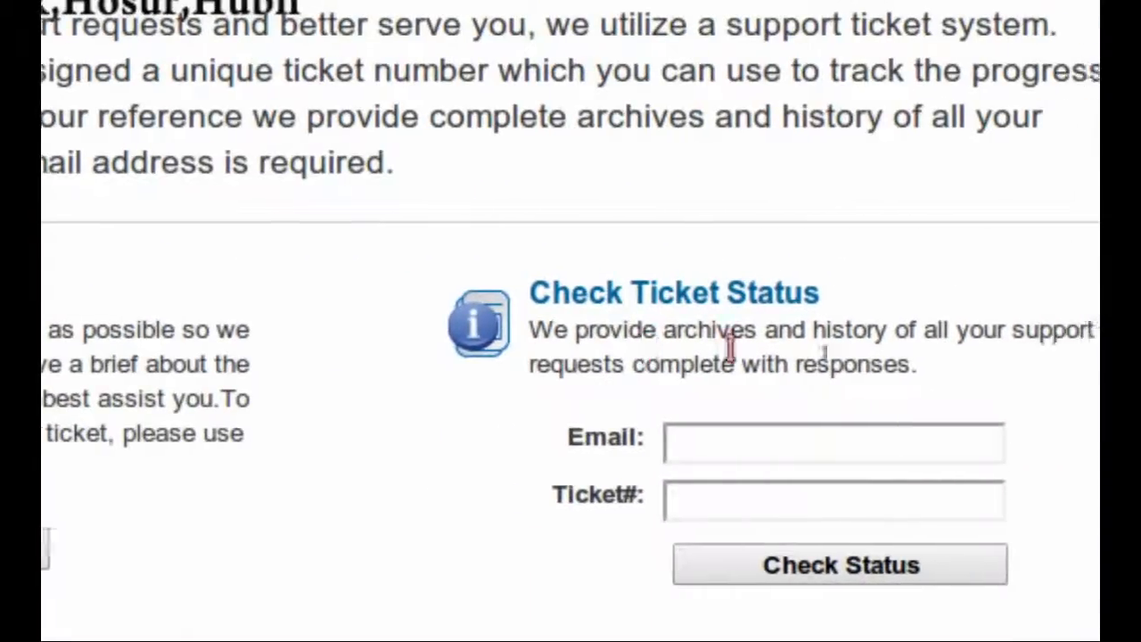
pyautogui.click(851, 440)
pyautogui.click(782, 499)
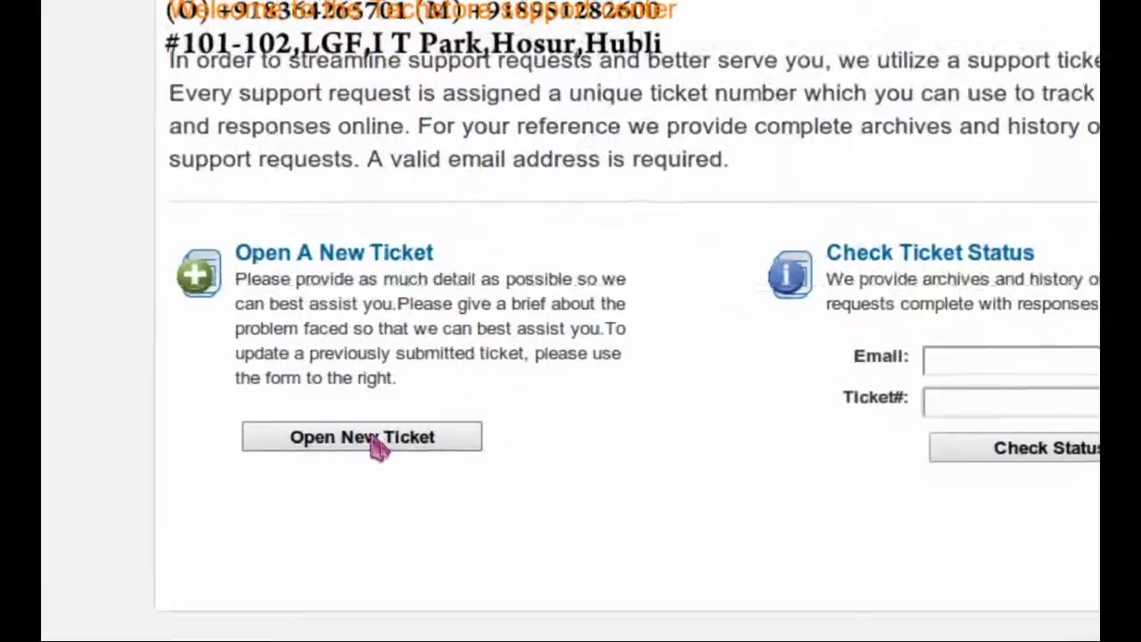
# Step: Start a new ticket and fill in the customer's full name, e-mail address and telephone number
pyautogui.click(374, 445)
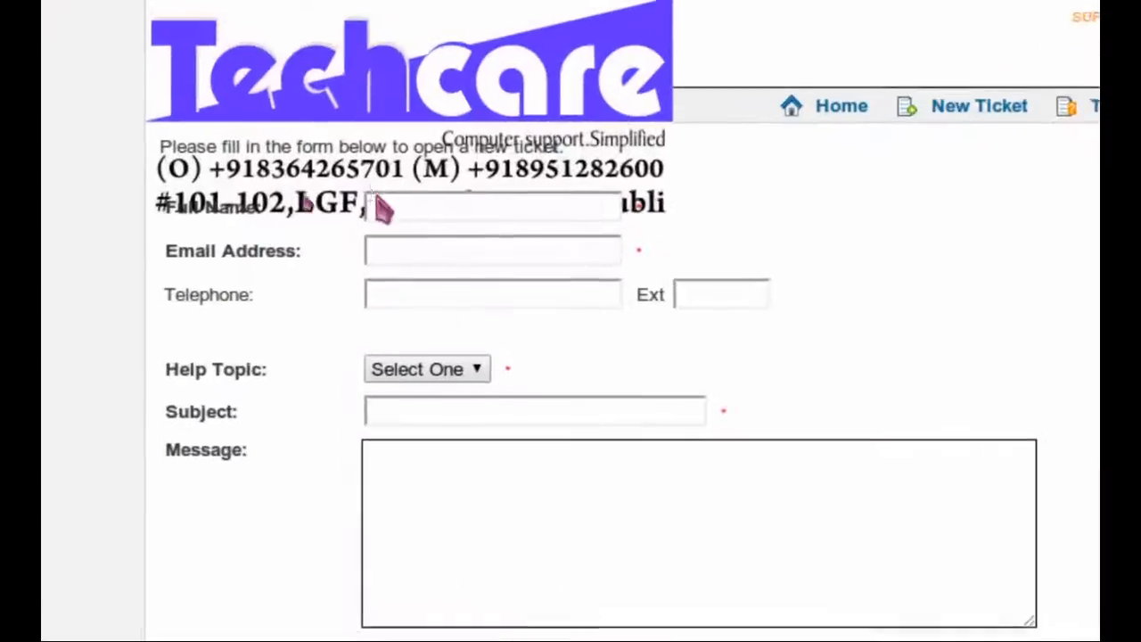
pyautogui.click(399, 206)
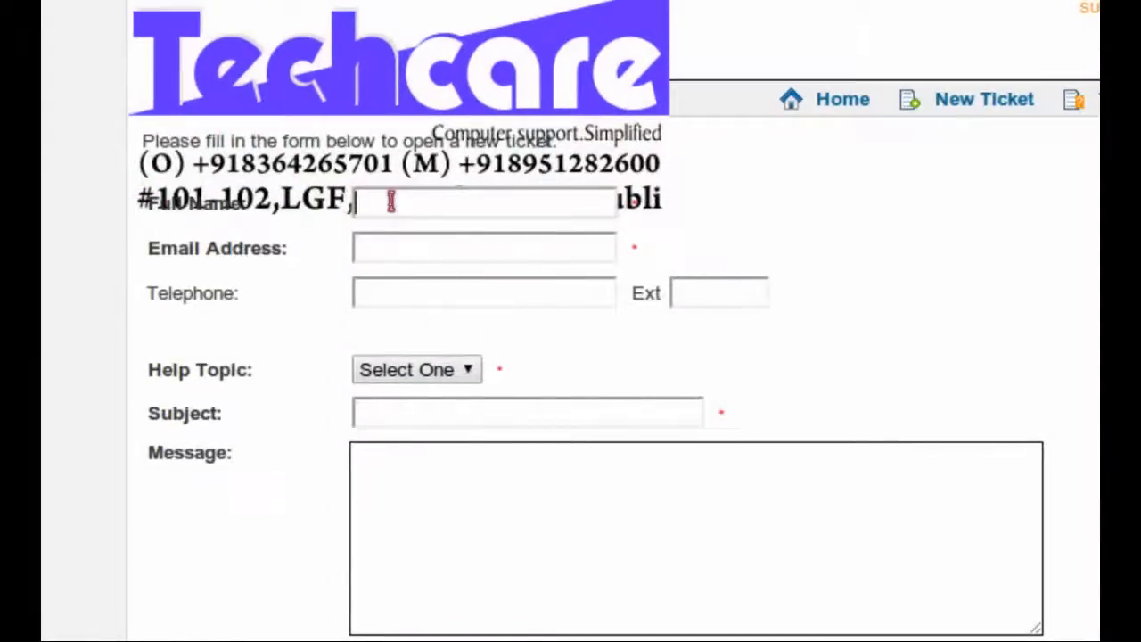
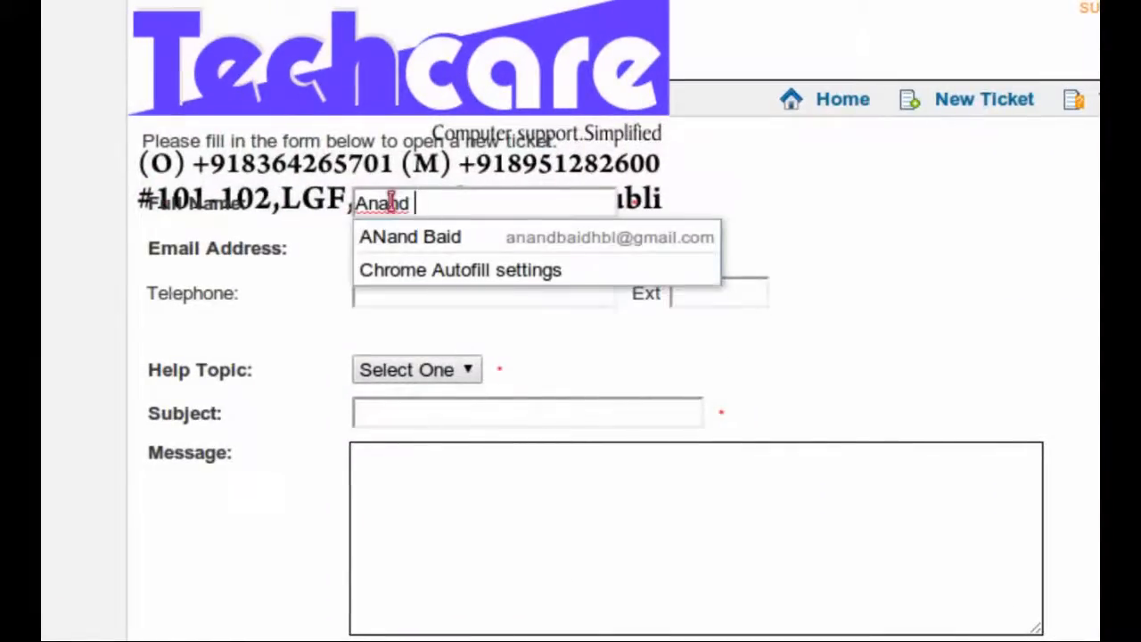
pyautogui.press('Tab')
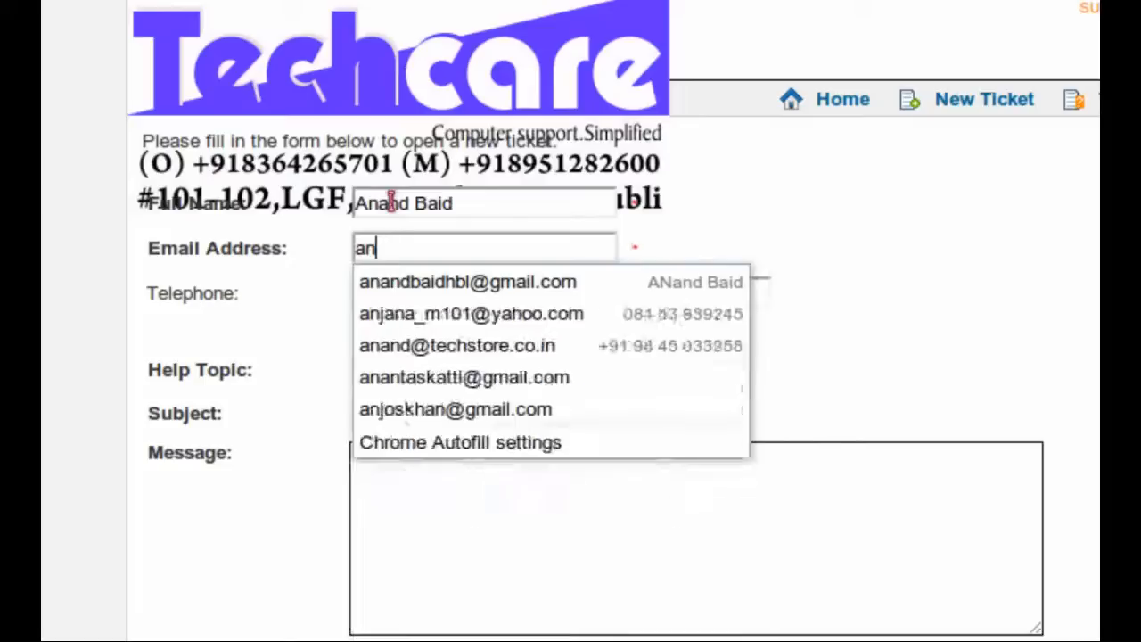
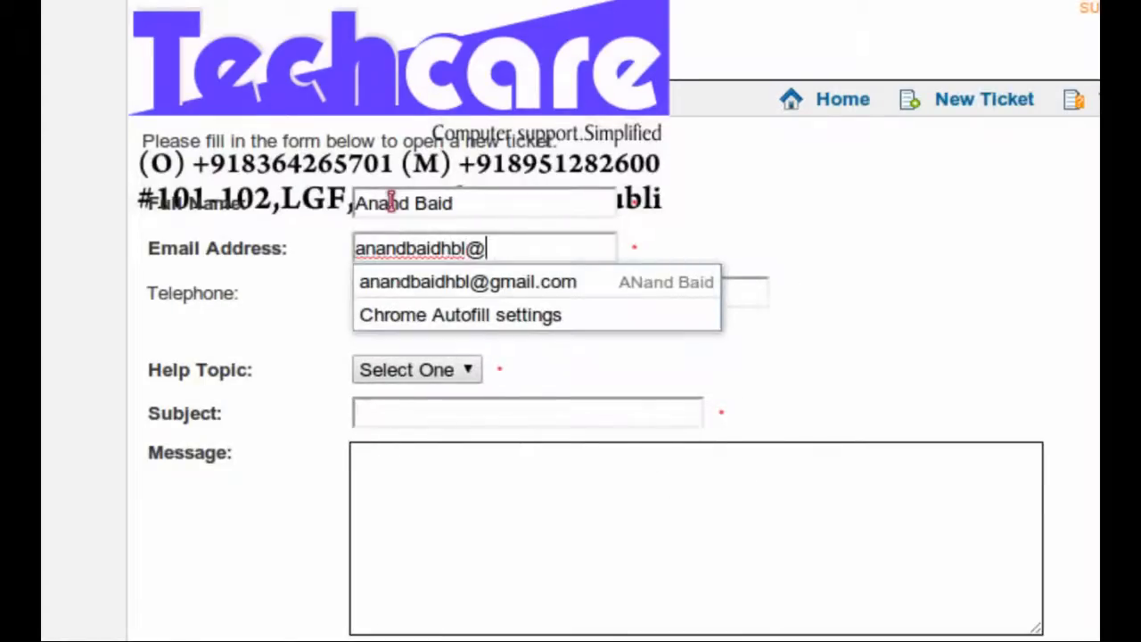
pyautogui.press('Tab')
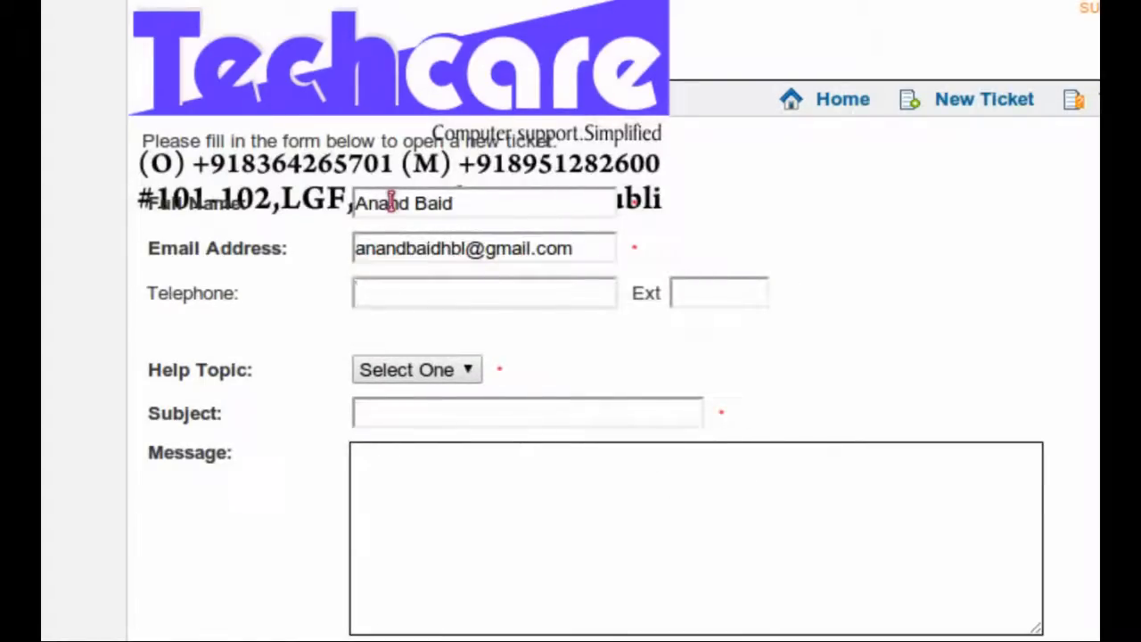
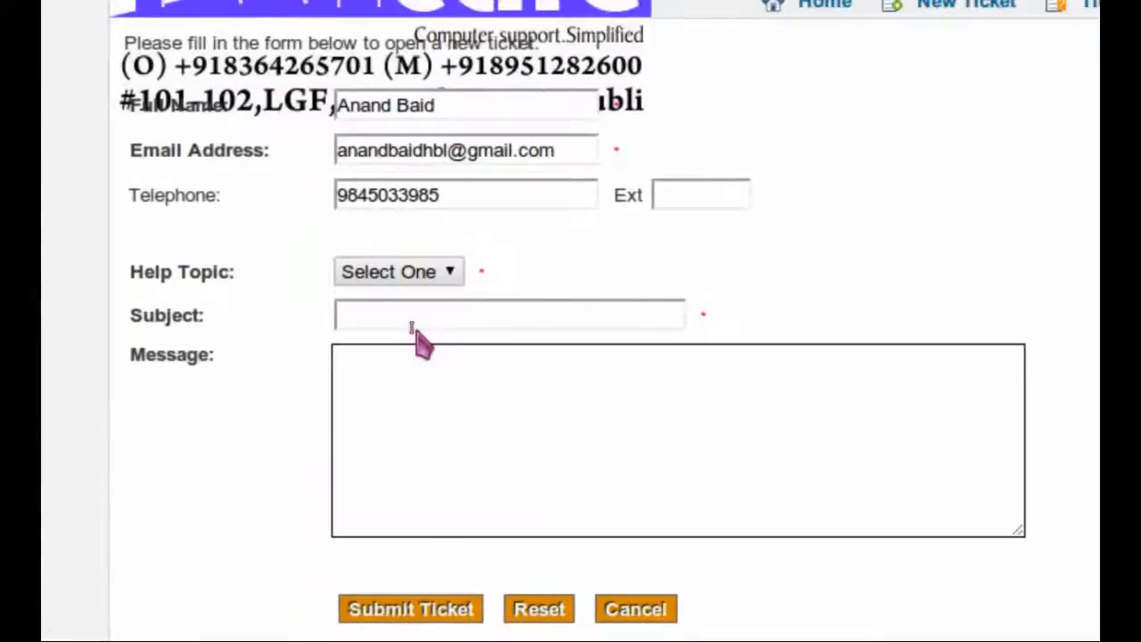
# Step: Choose the Support help topic, enter subject 'Bluescreen error on my PC' and begin the message
pyautogui.click(398, 272)
pyautogui.click(388, 350)
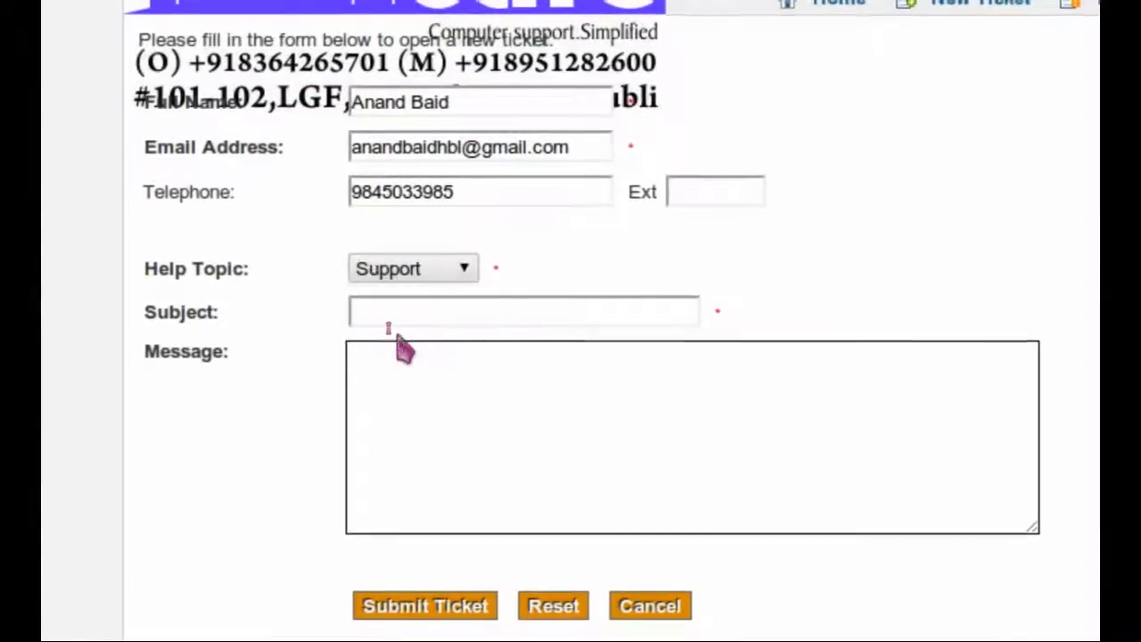
pyautogui.click(404, 311)
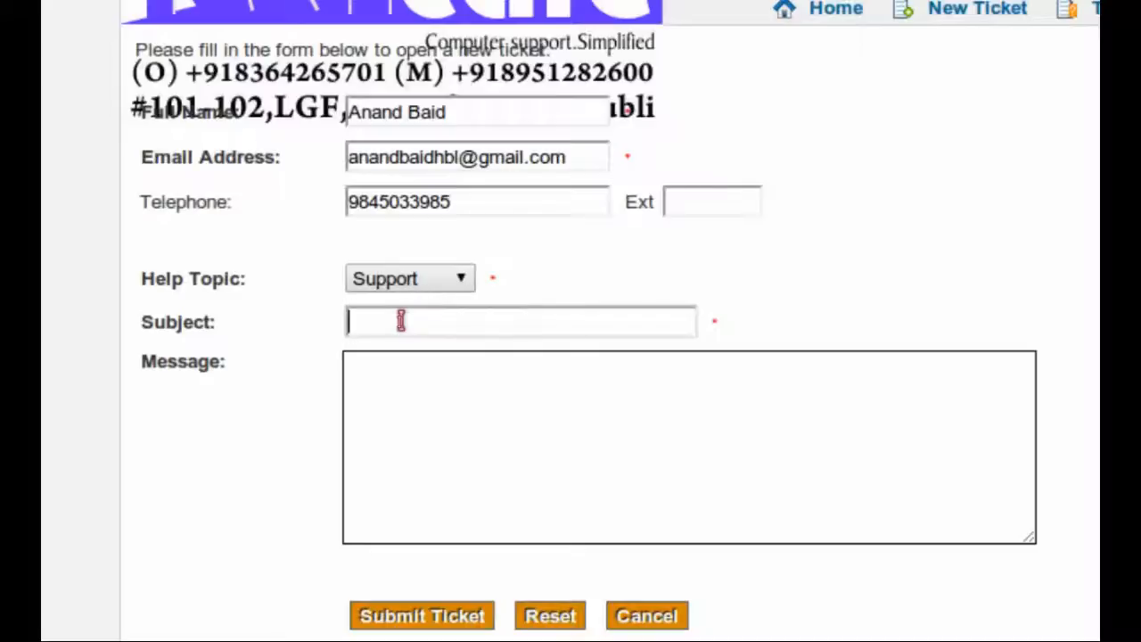
pyautogui.write('BluesGreen erro')
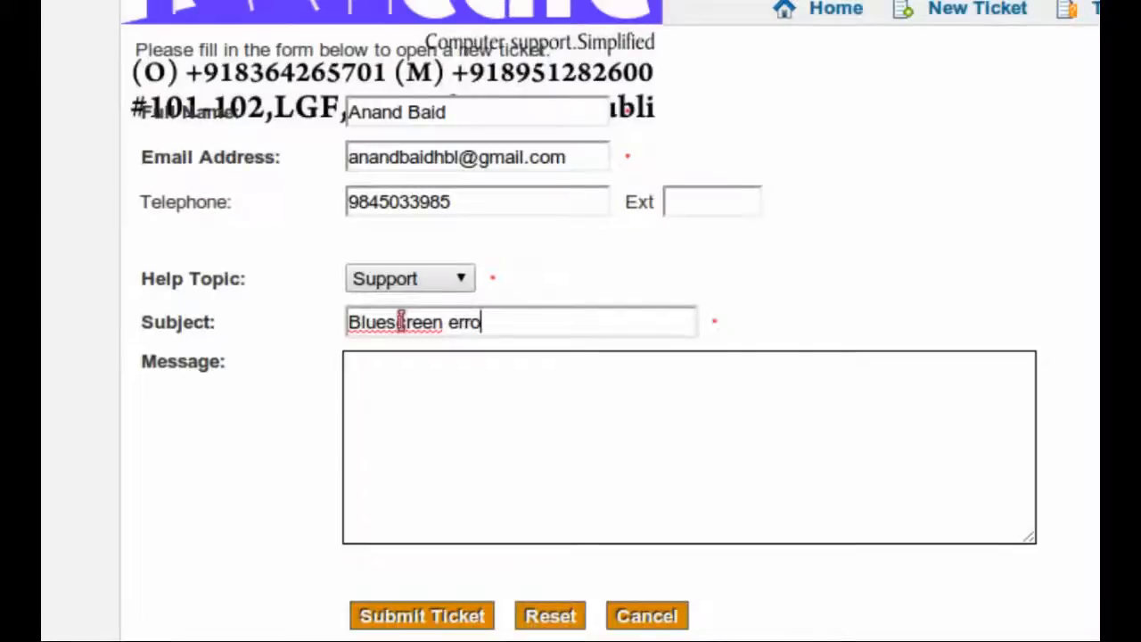
pyautogui.write('r omn')
pyautogui.press('BackSpace')
pyautogui.press('BackSpace')
pyautogui.write('m')
pyautogui.write(' my PC')
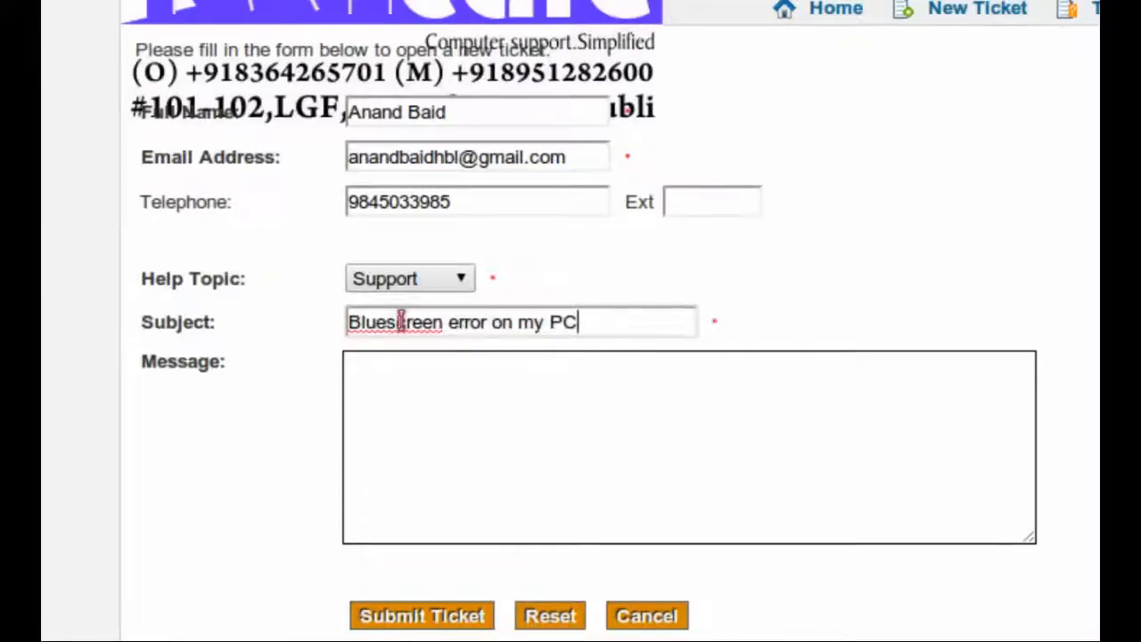
pyautogui.press('Tab')
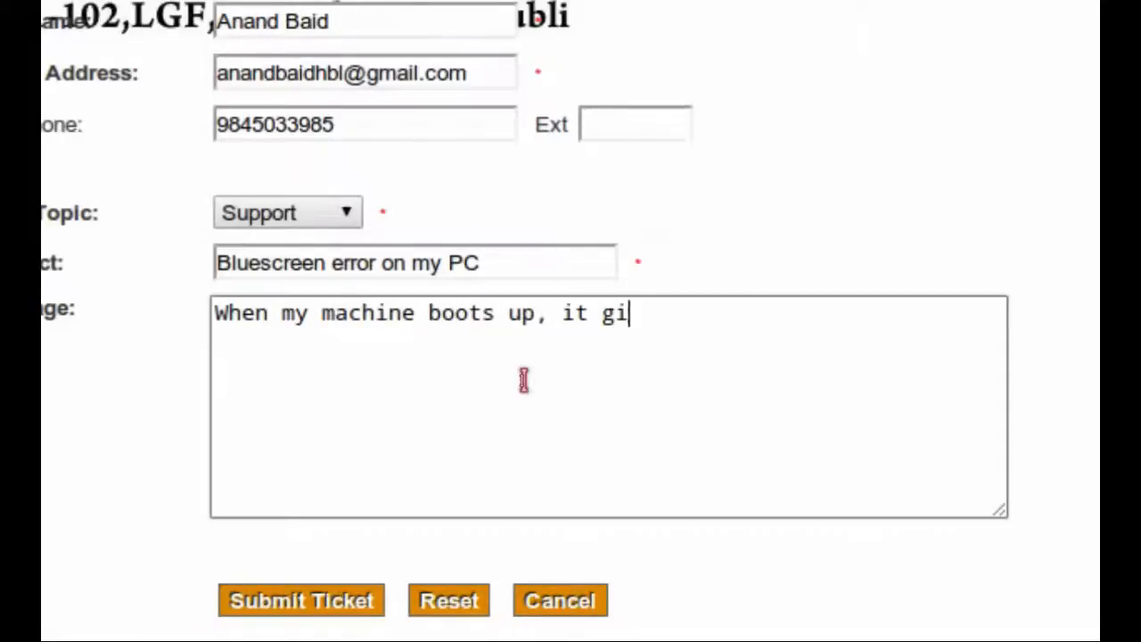
pyautogui.write('e a blues')
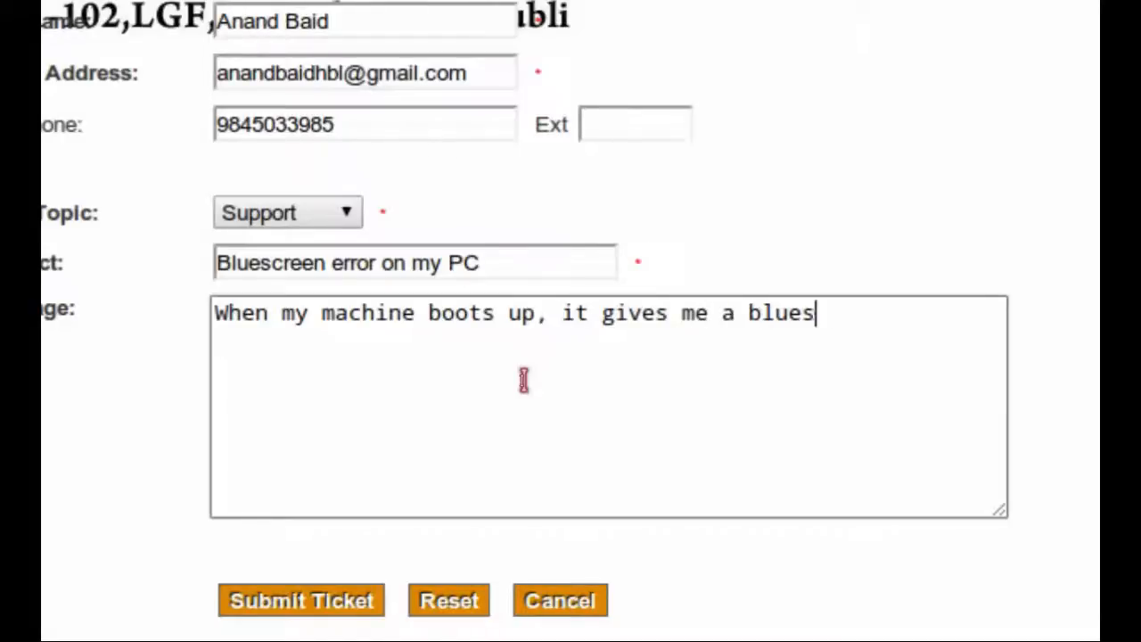
pyautogui.write('creen s')
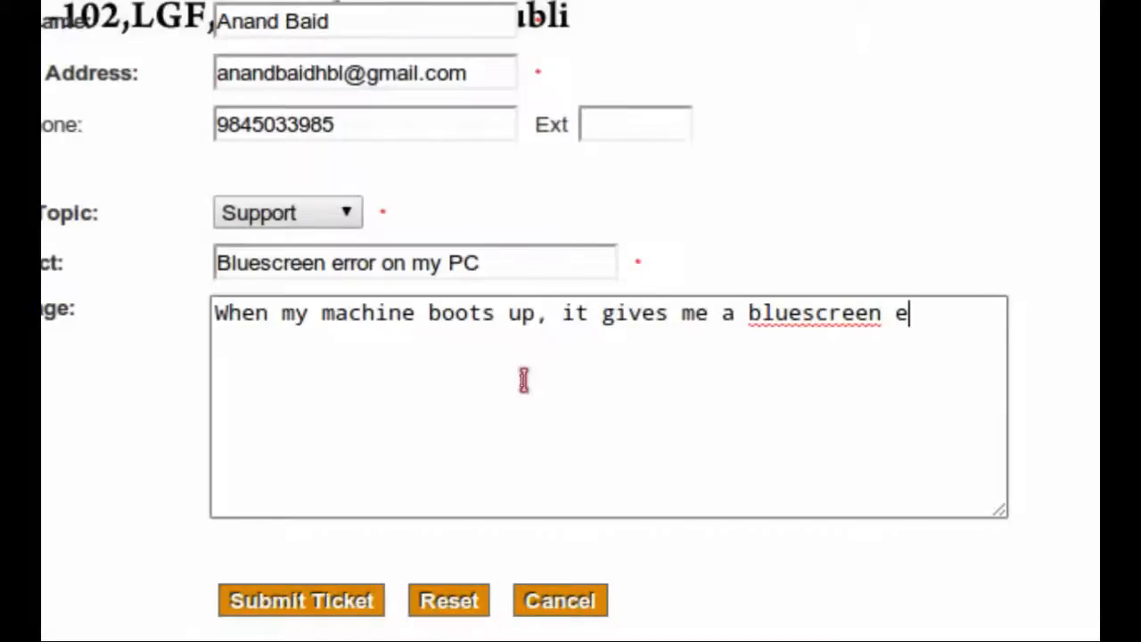
pyautogui.write('rror..blala')
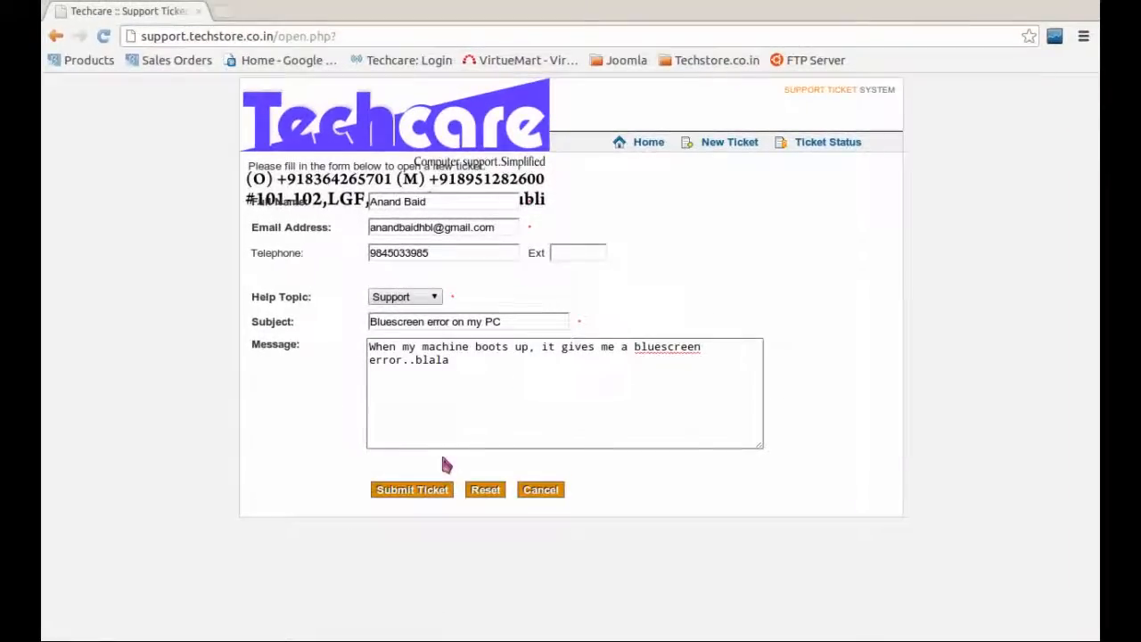
# Step: Submit the new ticket, then begin entering the scp staff path in the address bar
pyautogui.click(430, 497)
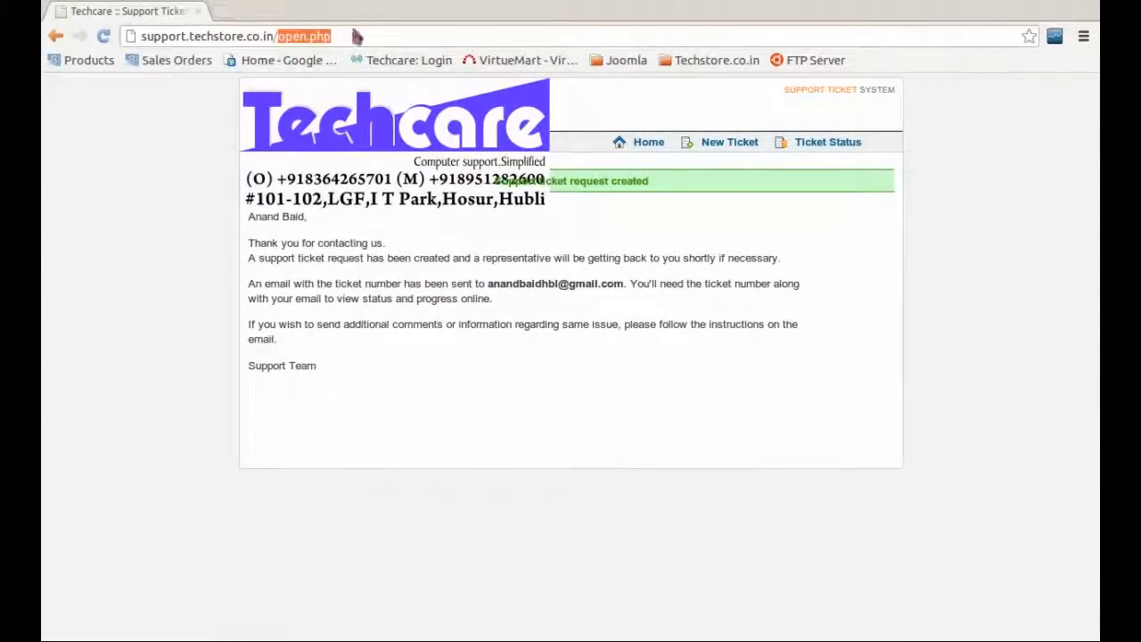
pyautogui.write('scp/logi')
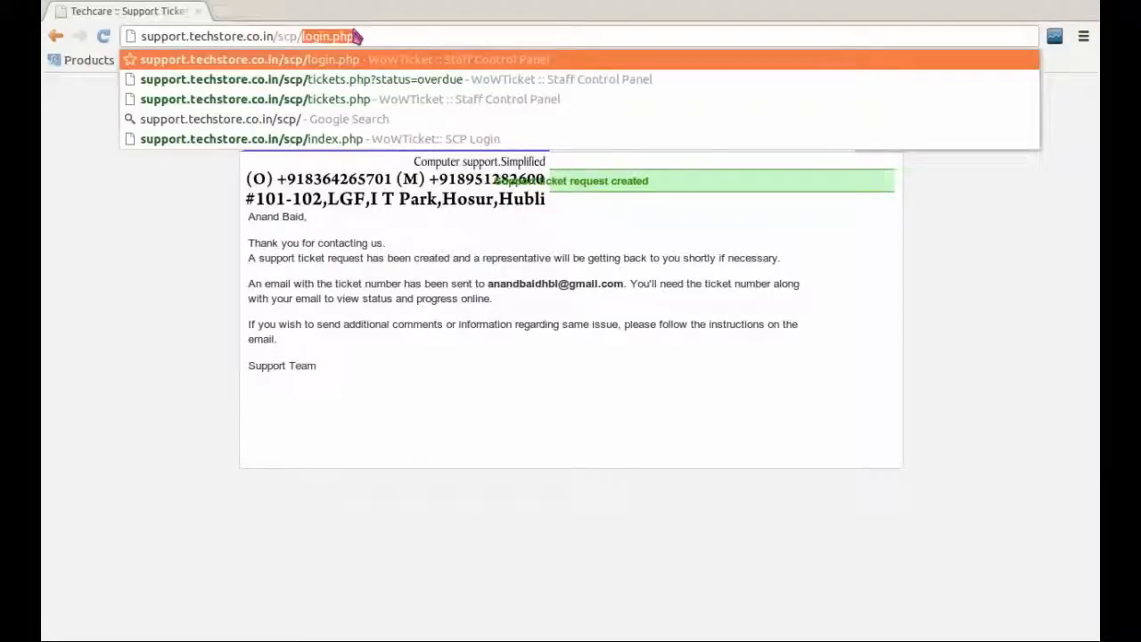
# Step: Sign in to the staff control panel with the staff username and password, then open a new tab
pyautogui.press('Return')
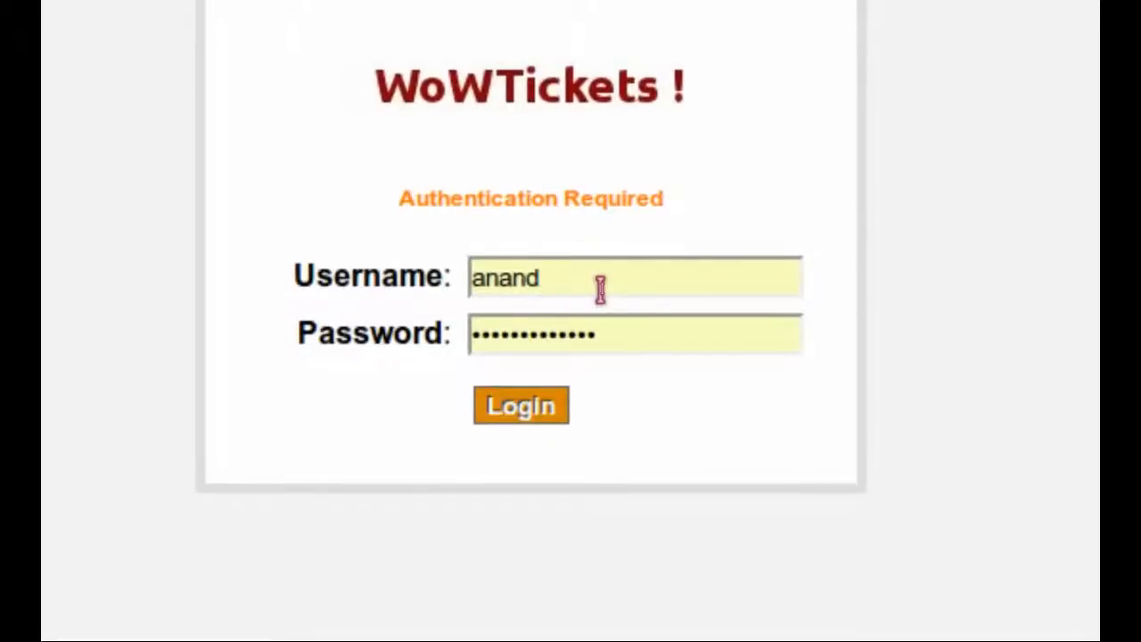
pyautogui.doubleClick(600, 290)
pyautogui.write('anand')
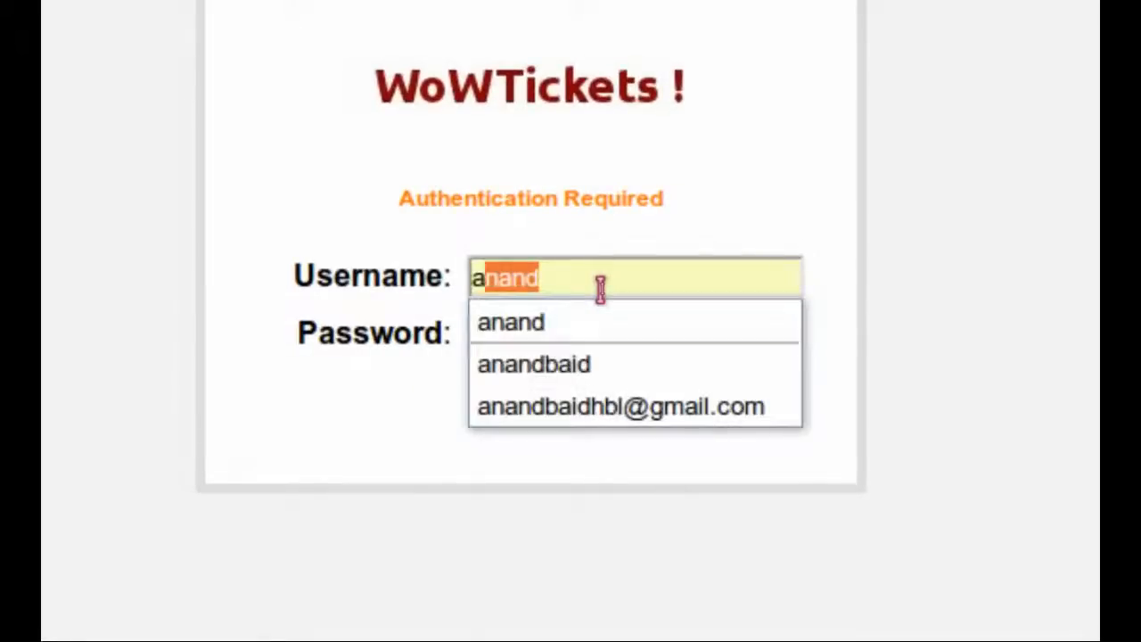
pyautogui.press('Tab')
pyautogui.write('•')
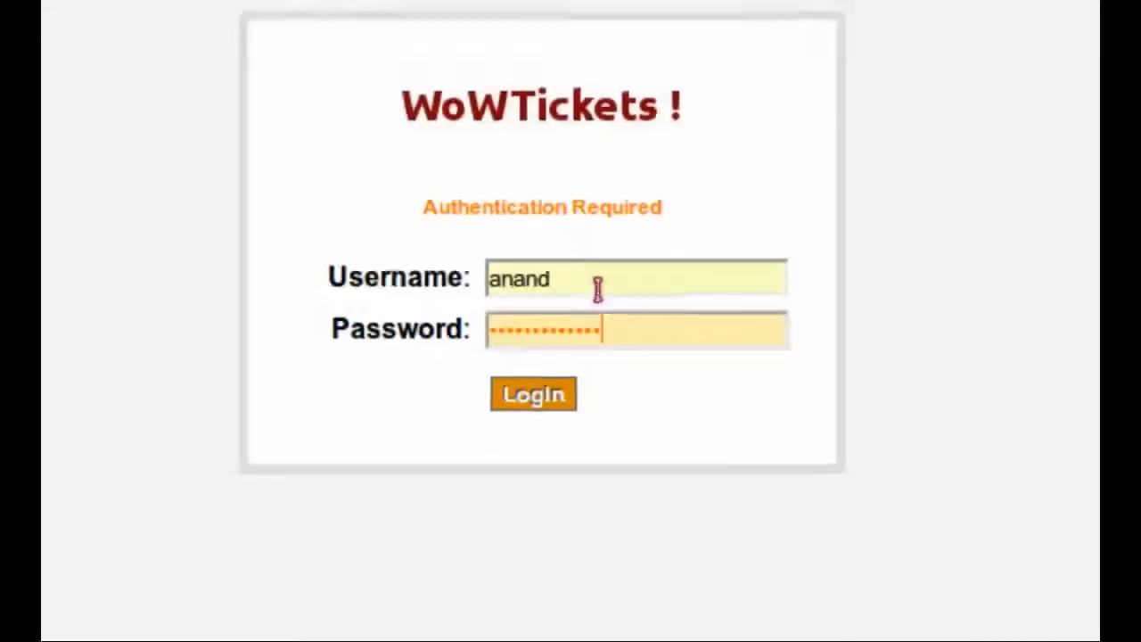
pyautogui.press('Return')
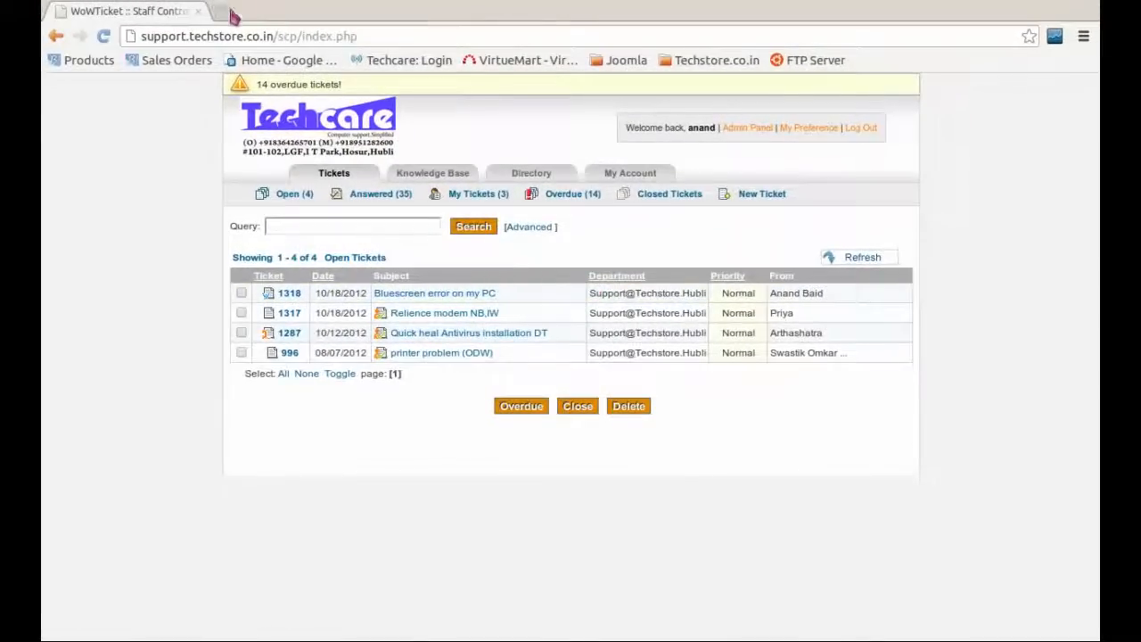
pyautogui.click(230, 12)
pyautogui.write('gmail.co')
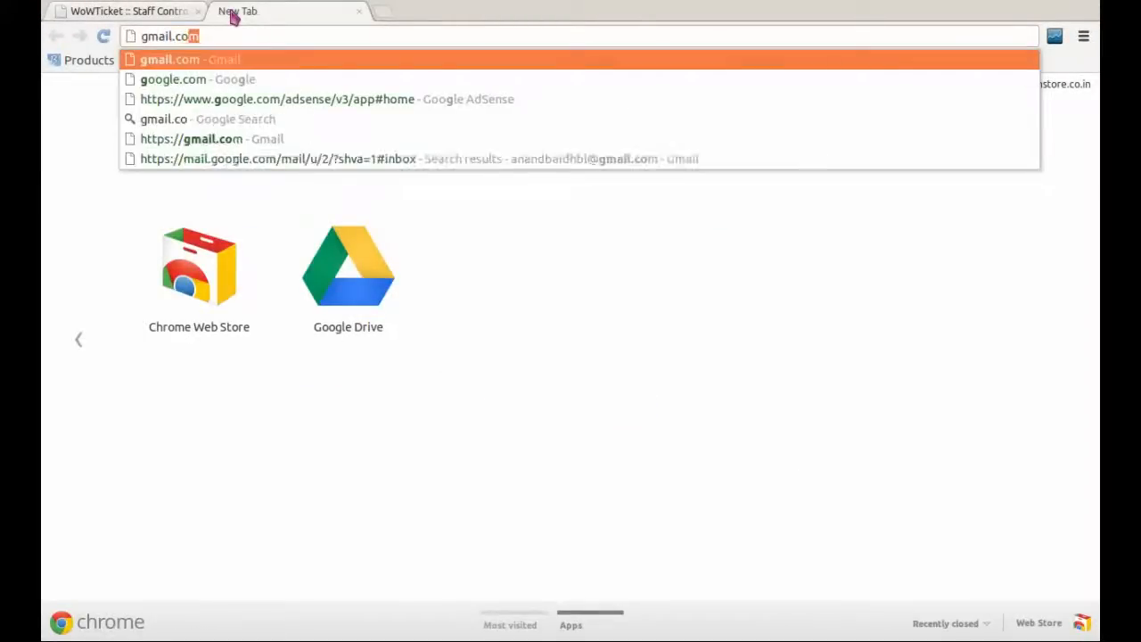
pyautogui.write('m')
pyautogui.press('Return')
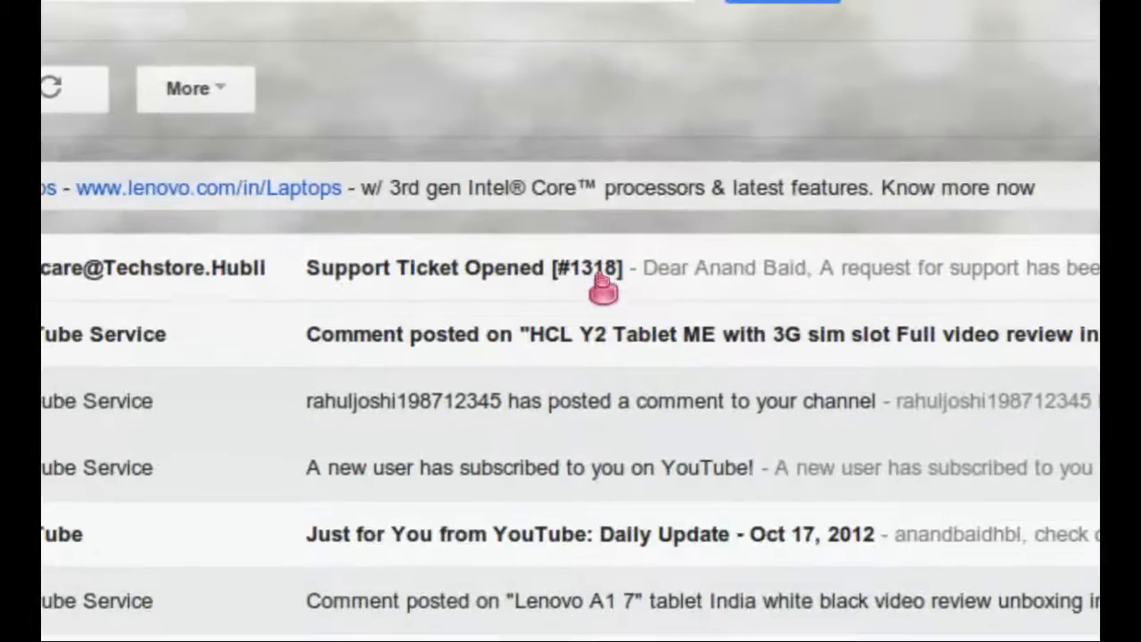
pyautogui.click(588, 284)
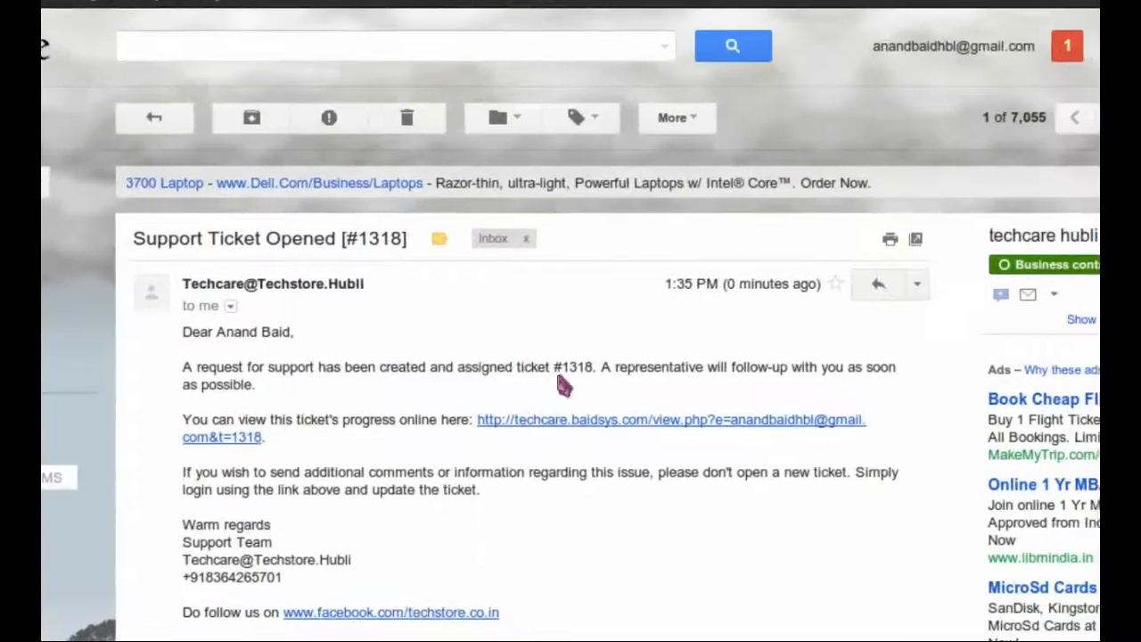
pyautogui.scroll(-1, 560, 381)
pyautogui.scroll(-1, 563, 385)
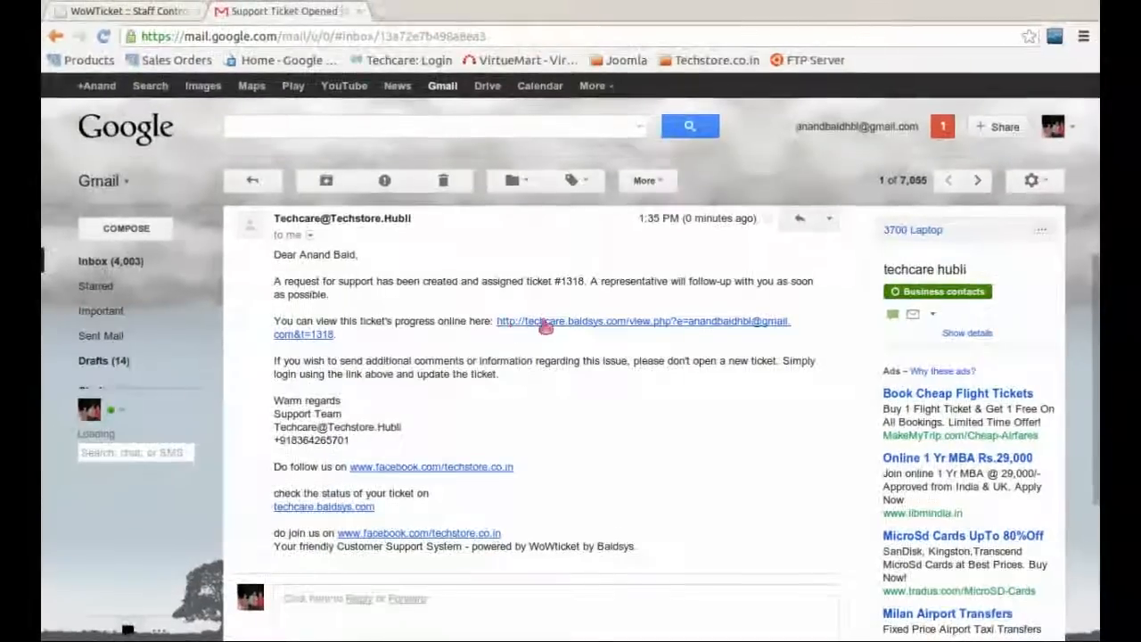
# Step: Switch back to the staff panel tab showing the Open Tickets list with ticket 1318
pyautogui.click(168, 16)
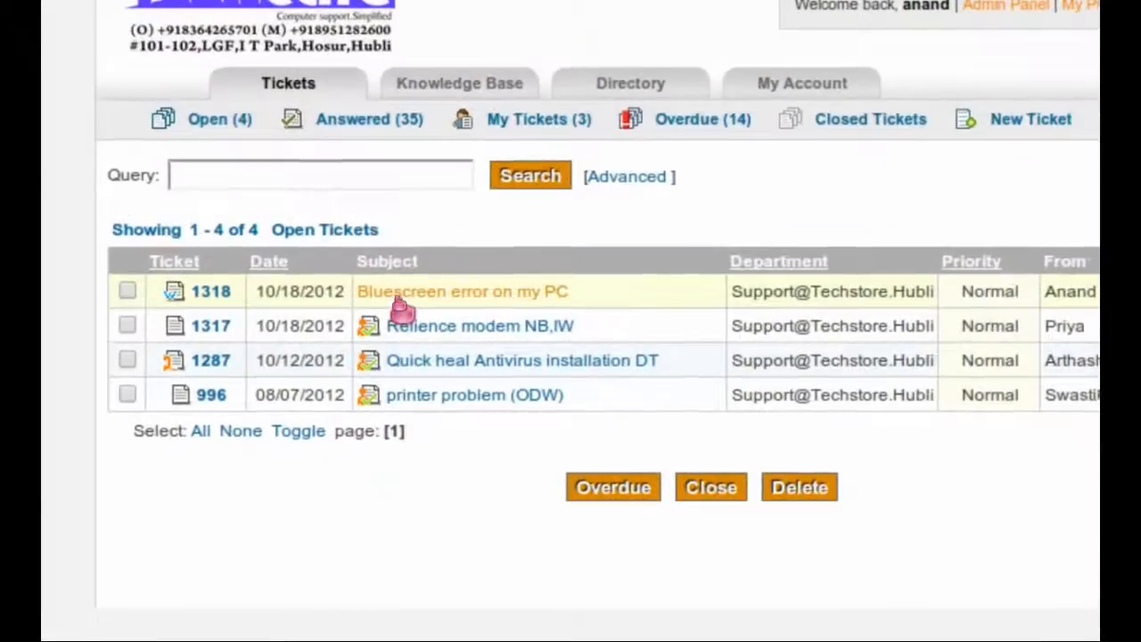
pyautogui.click(401, 299)
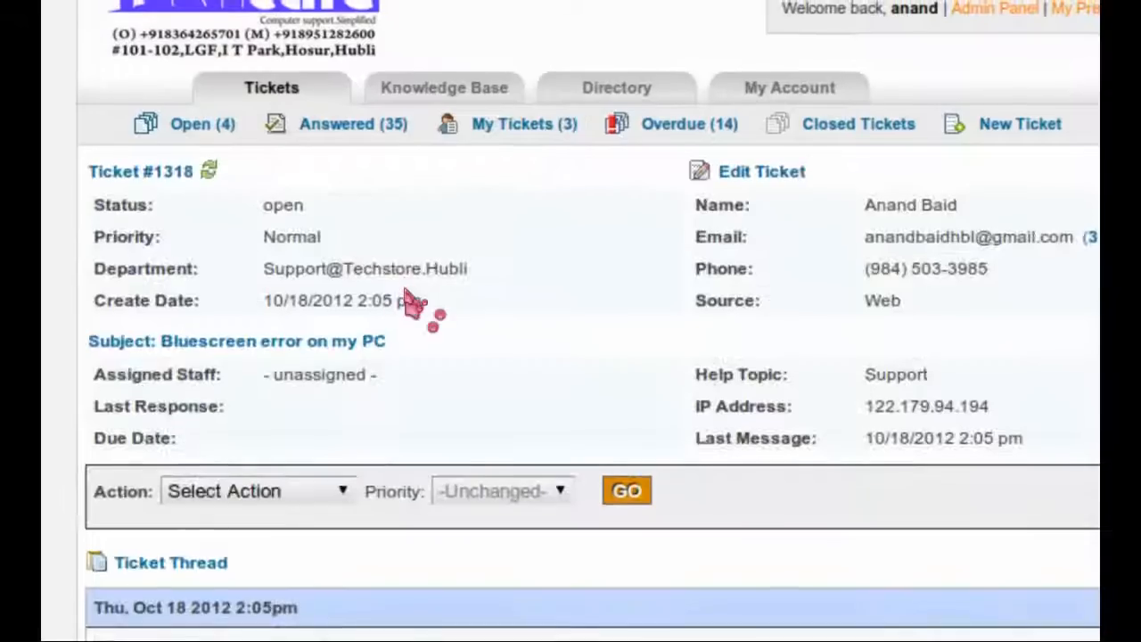
pyautogui.scroll(-3, 408, 298)
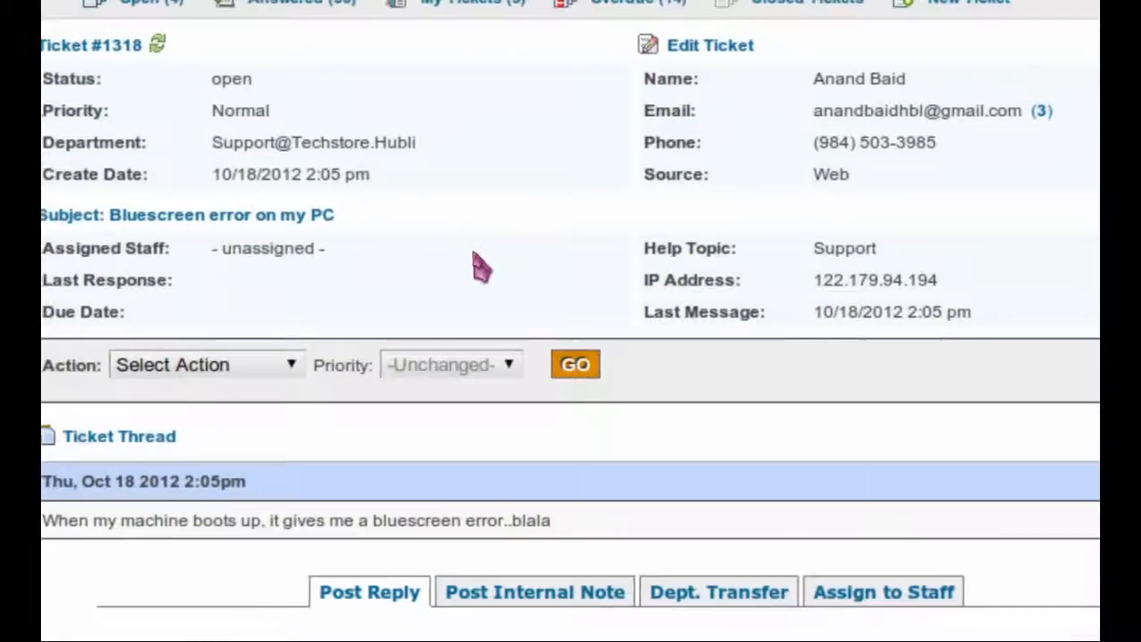
pyautogui.scroll(3, 481, 268)
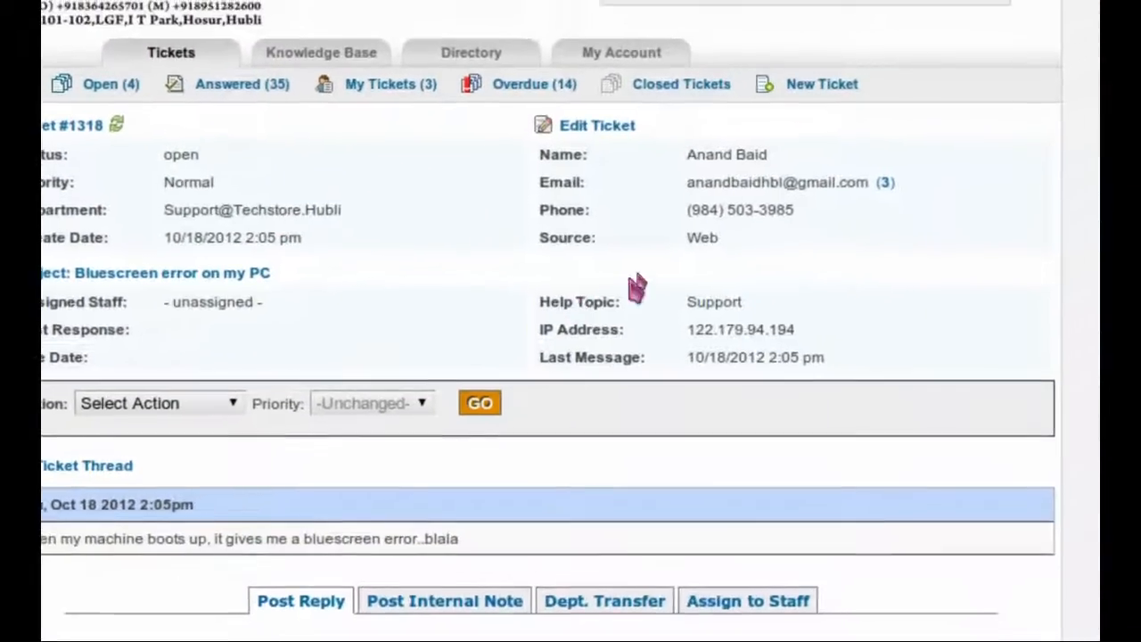
pyautogui.scroll(-2, 679, 252)
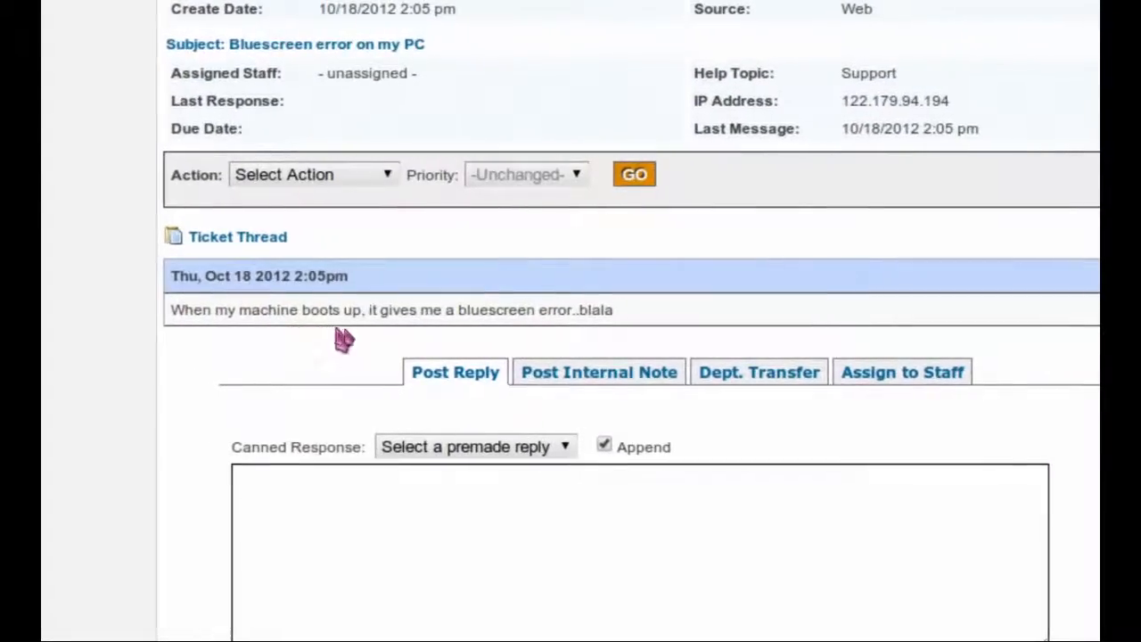
pyautogui.scroll(-1, 414, 346)
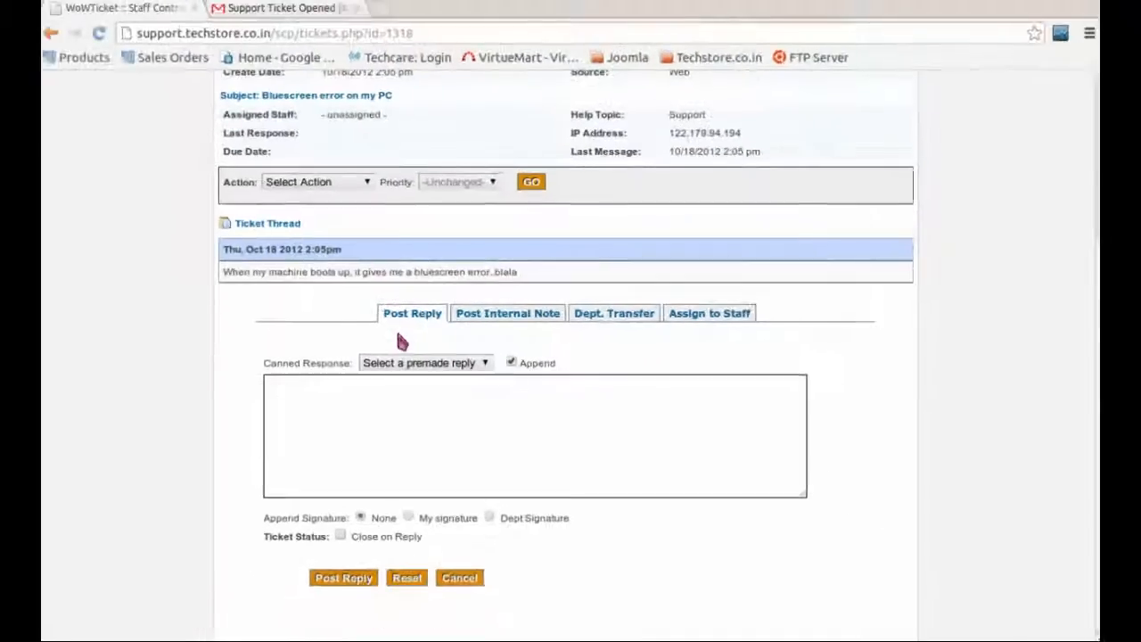
pyautogui.scroll(4, 395, 326)
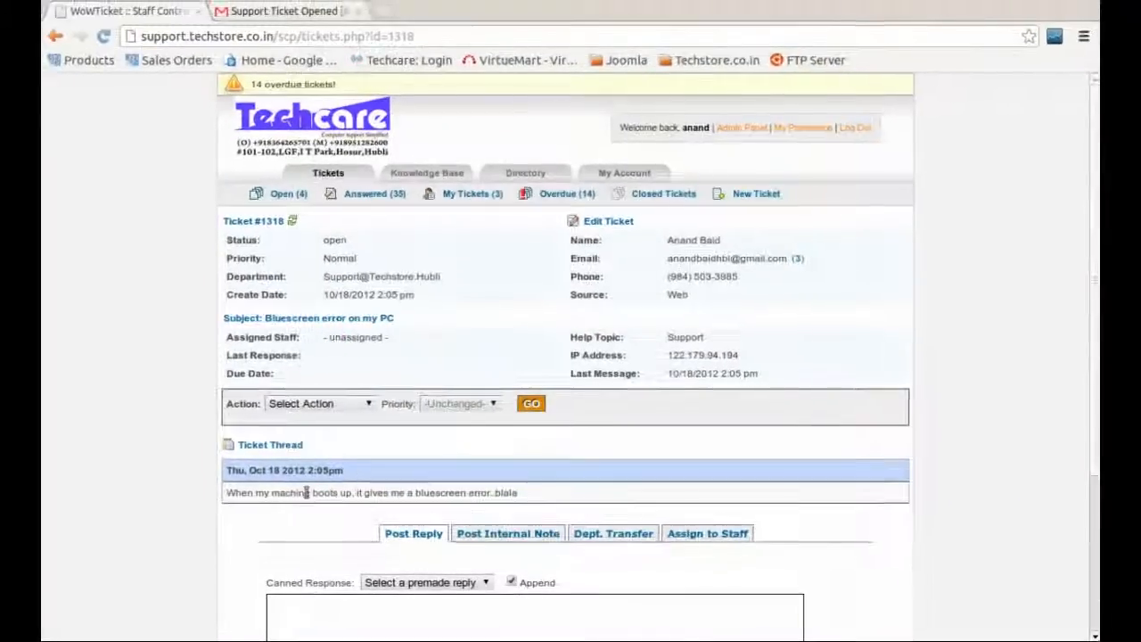
pyautogui.scroll(-5, 382, 517)
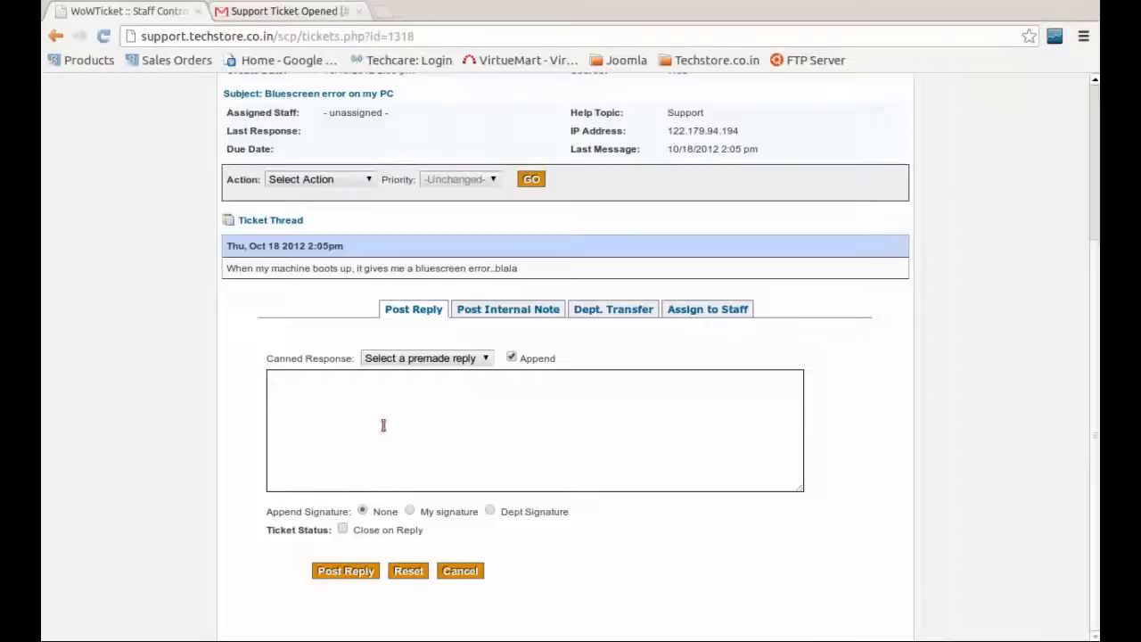
# Step: Post a signed reply on #1318 asking the customer for their address to send a service rep
pyautogui.click(378, 398)
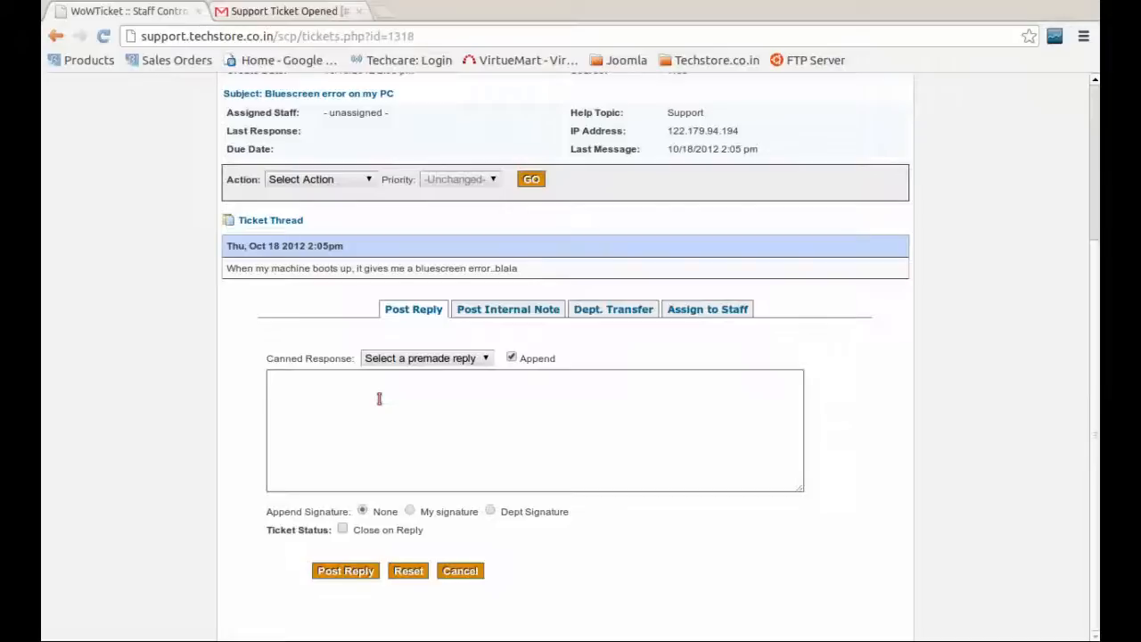
pyautogui.write('have received your query,')
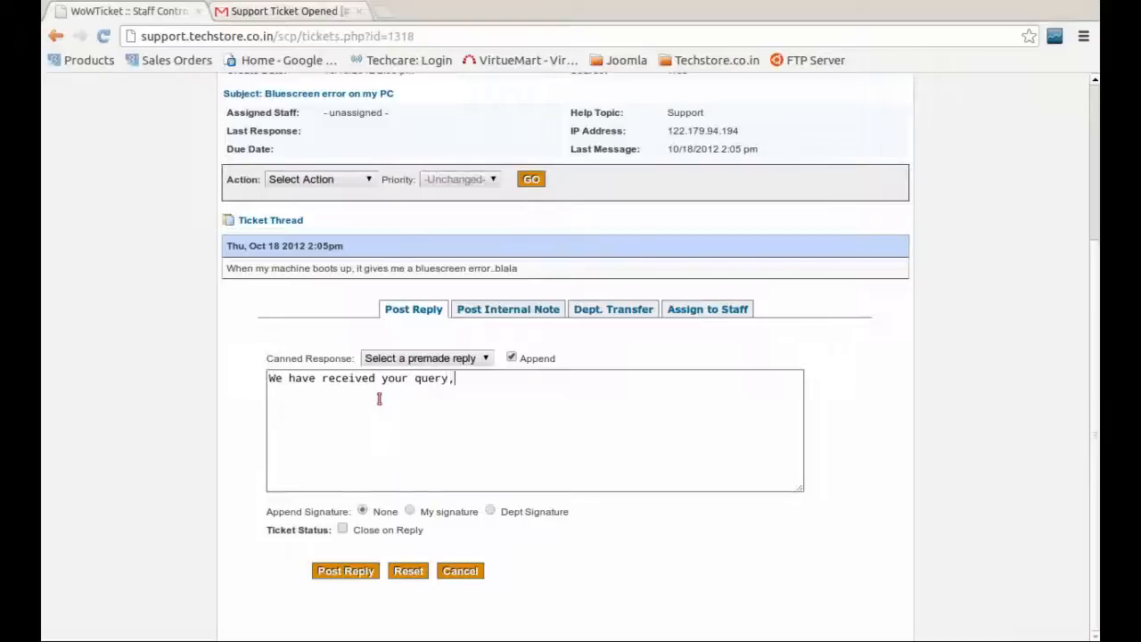
pyautogui.write(' please send your addres')
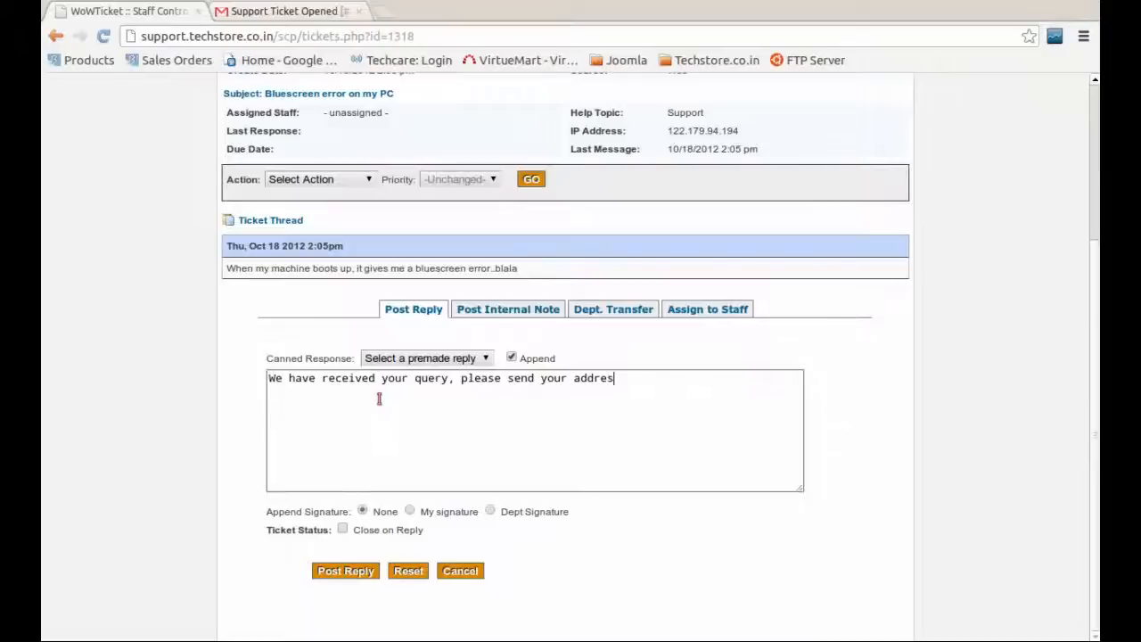
pyautogui.write('s for us to send our service')
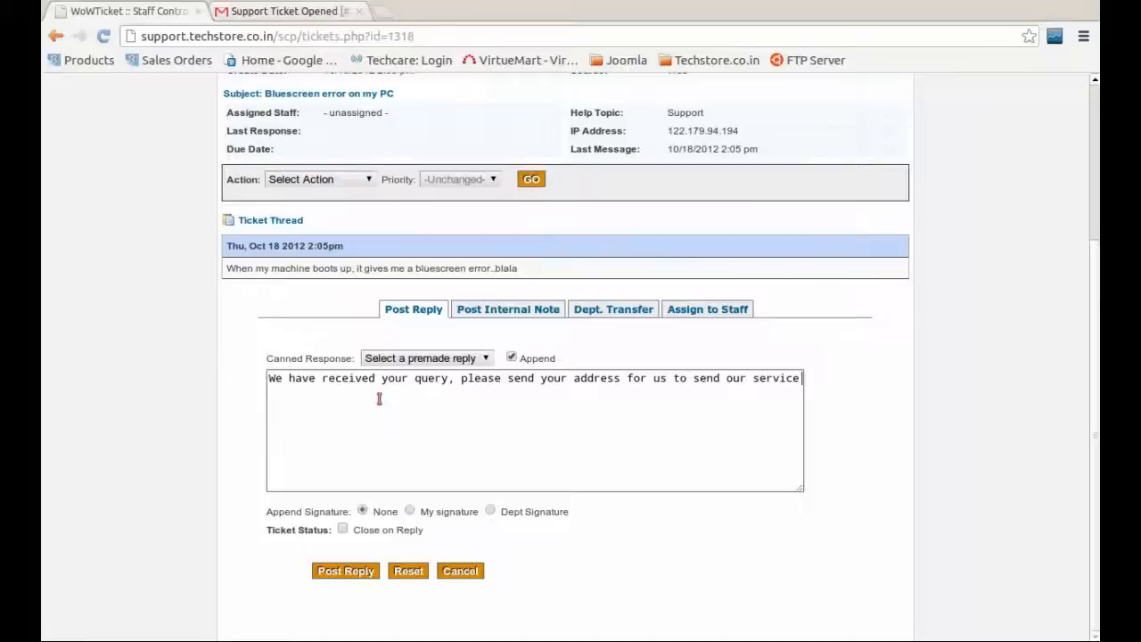
pyautogui.write(' rep.')
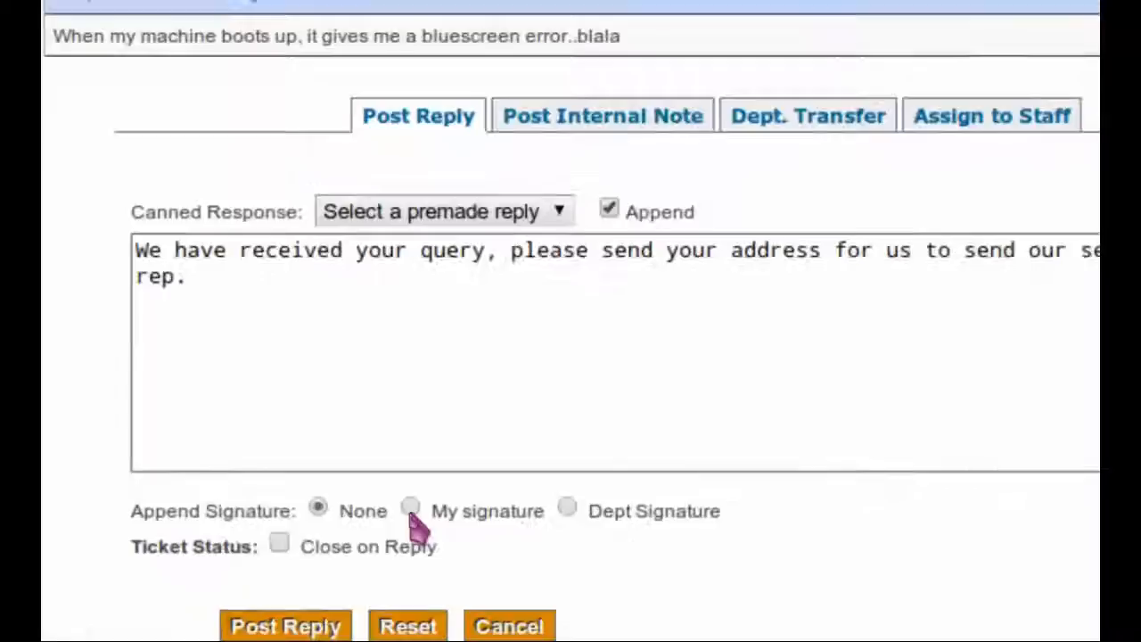
pyautogui.click(410, 512)
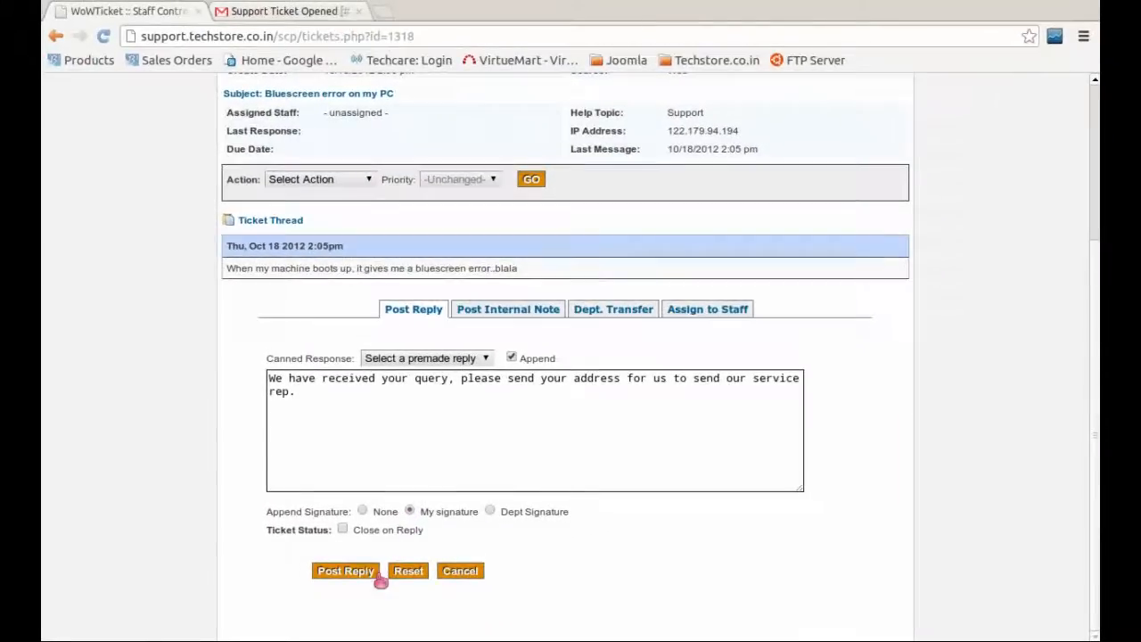
pyautogui.click(364, 572)
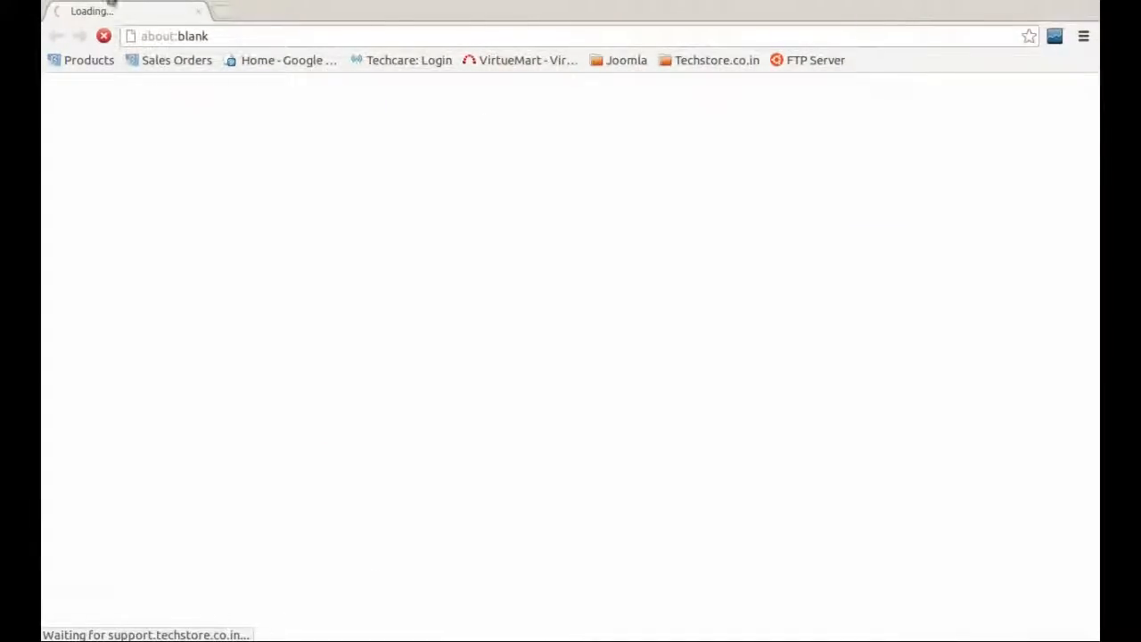
pyautogui.moveTo(416, 3); pyautogui.dragTo(653, 109)
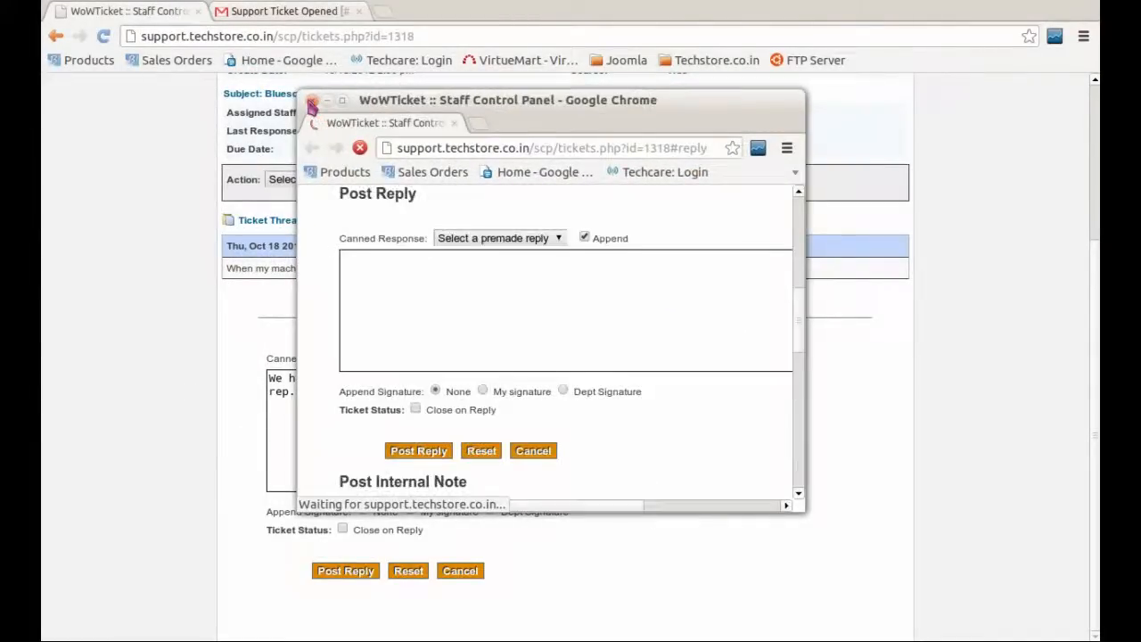
pyautogui.scroll(5, 549, 258)
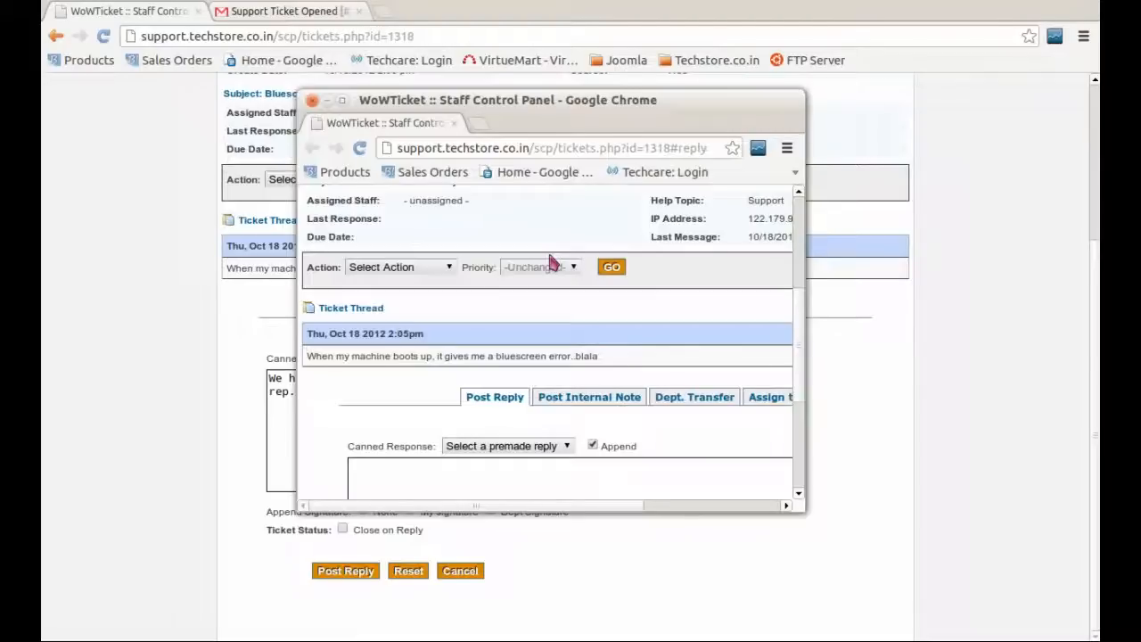
pyautogui.click(311, 100)
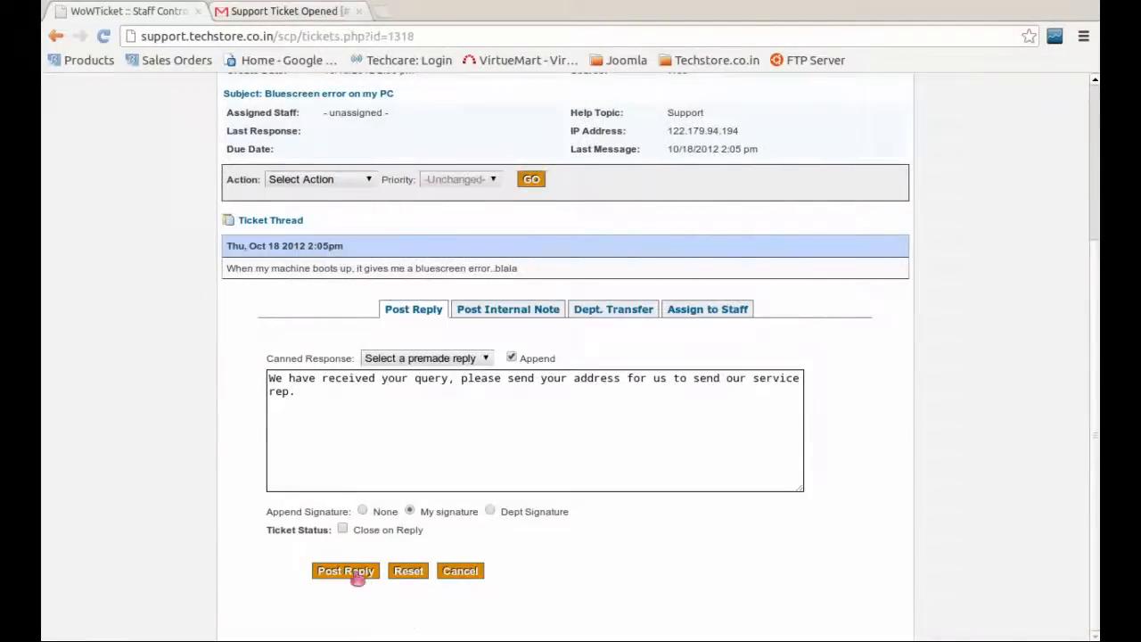
pyautogui.click(355, 573)
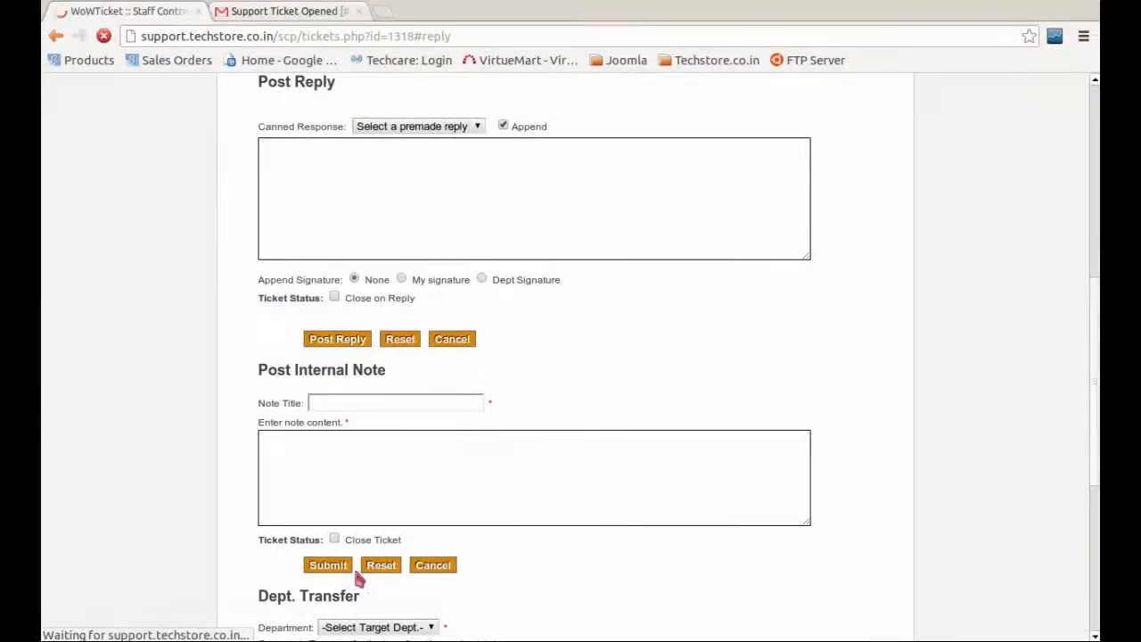
pyautogui.scroll(3, 559, 432)
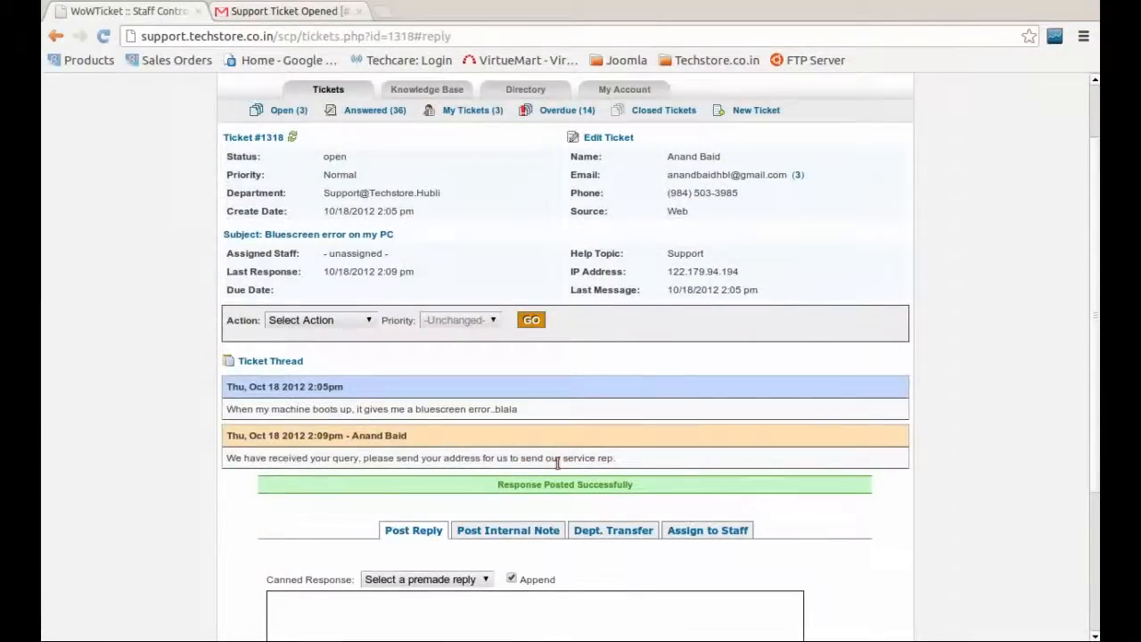
# Step: In Gmail, read the 'Techstore-[#1318] Bluescreen error on my PC' reply e-mail, then return to the inbox
pyautogui.click(290, 13)
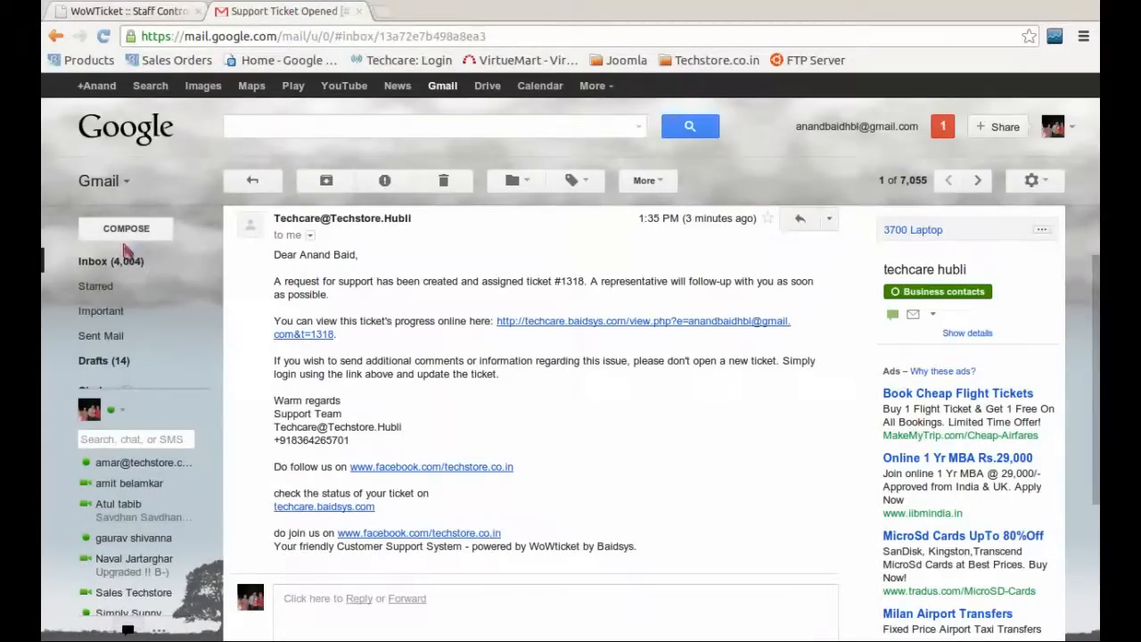
pyautogui.click(120, 261)
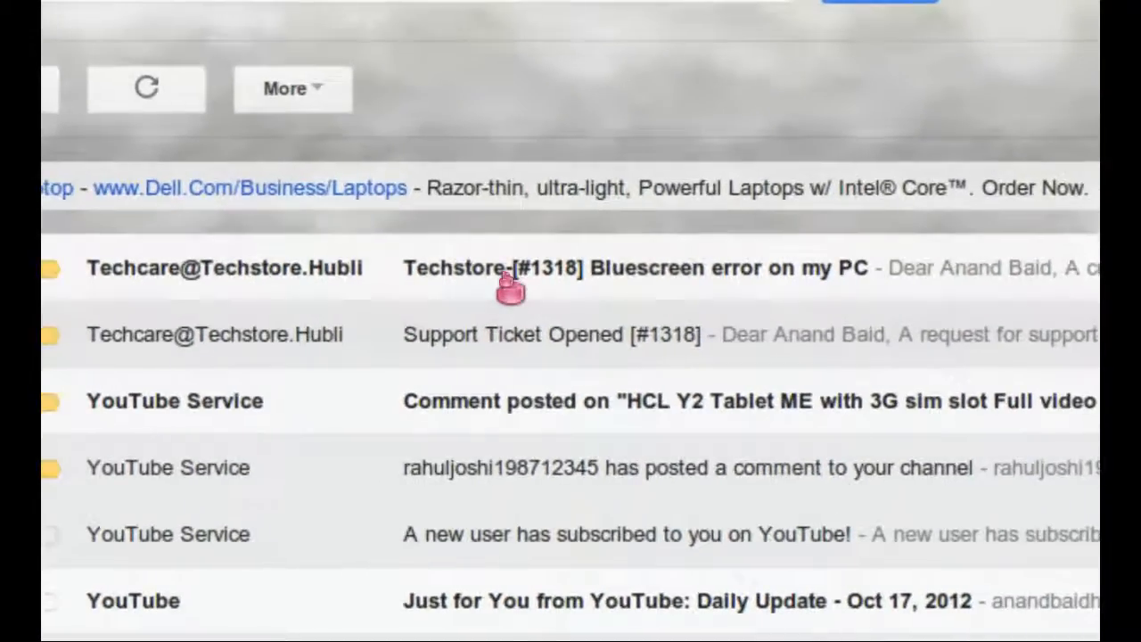
pyautogui.click(503, 283)
pyautogui.scroll(-4, 504, 285)
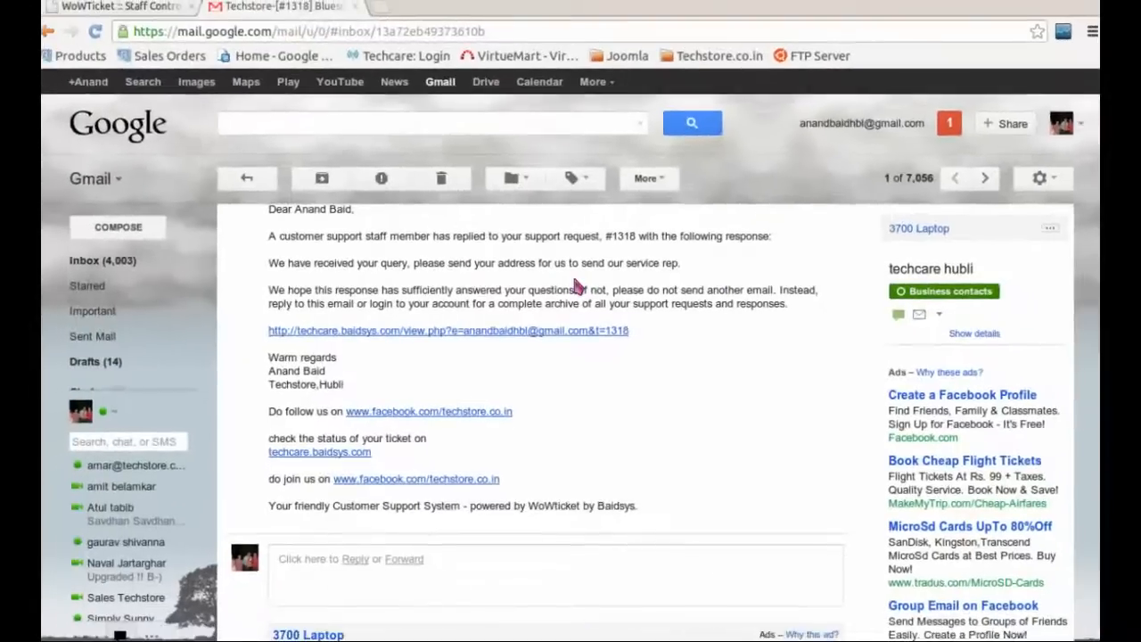
pyautogui.scroll(3, 578, 289)
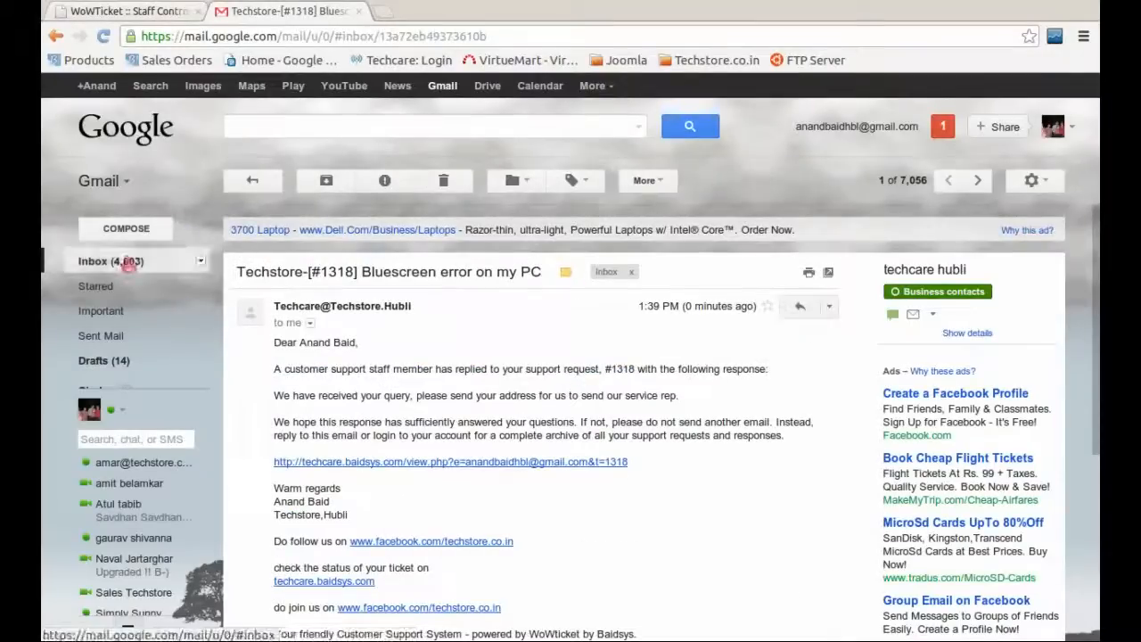
pyautogui.click(127, 262)
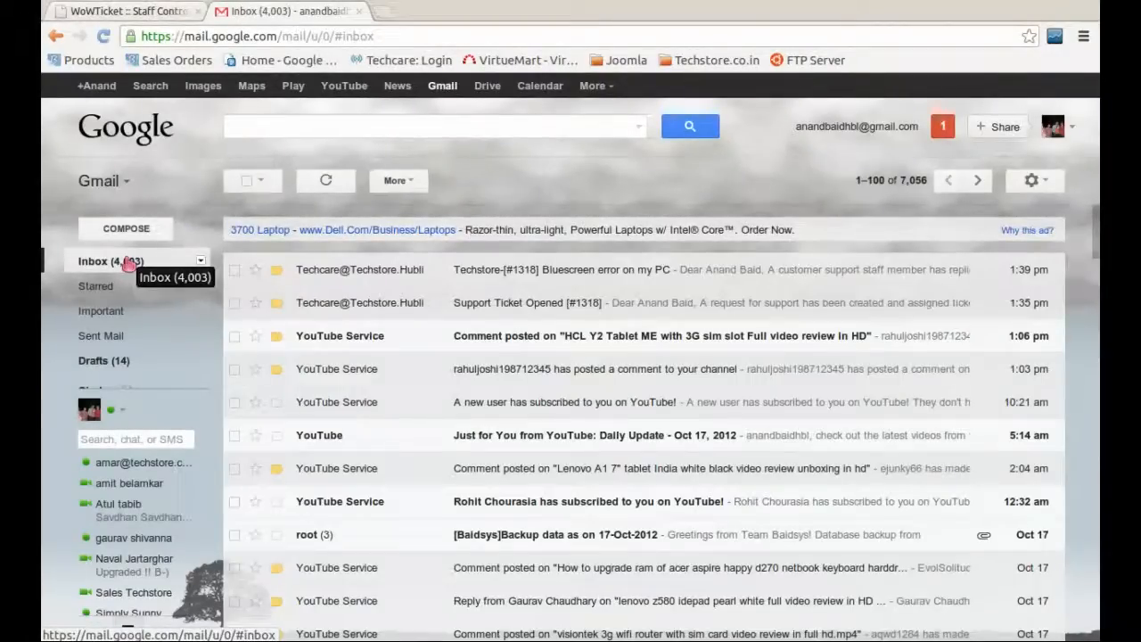
# Step: Return to the staff tab, scroll through ticket #1318, and go back to the staff panel home page
pyautogui.click(155, 14)
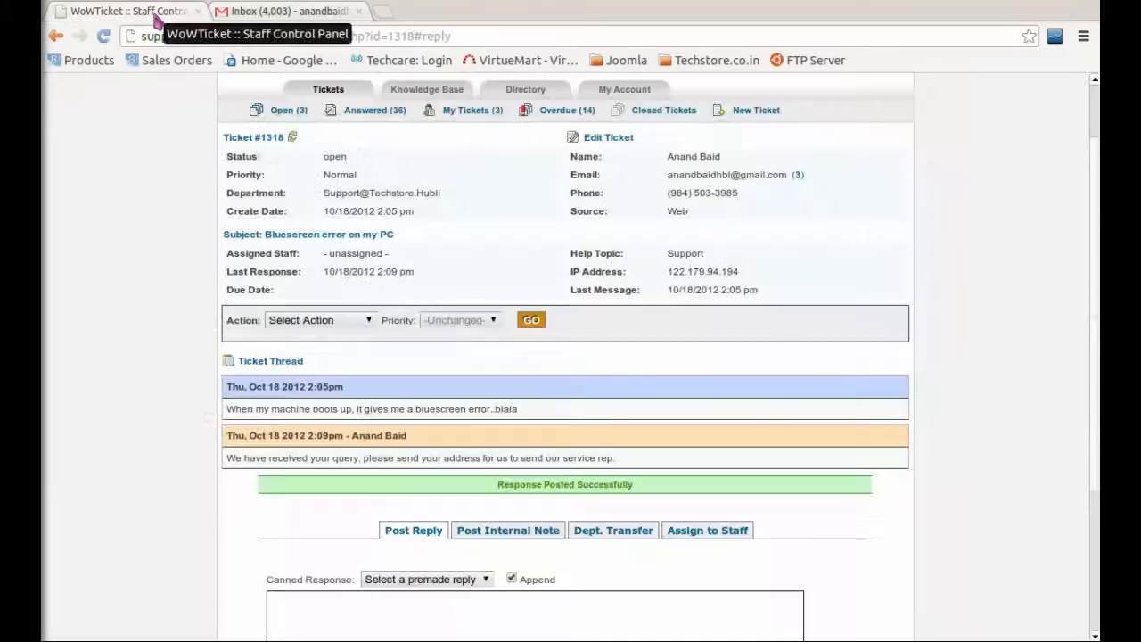
pyautogui.scroll(-3, 451, 303)
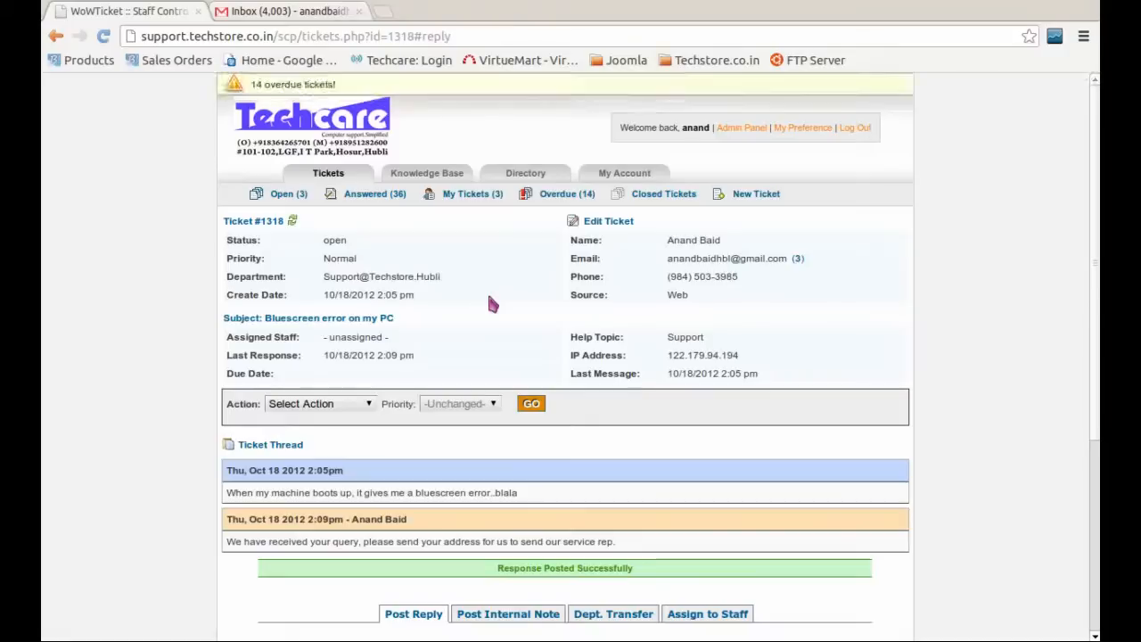
pyautogui.scroll(3, 488, 304)
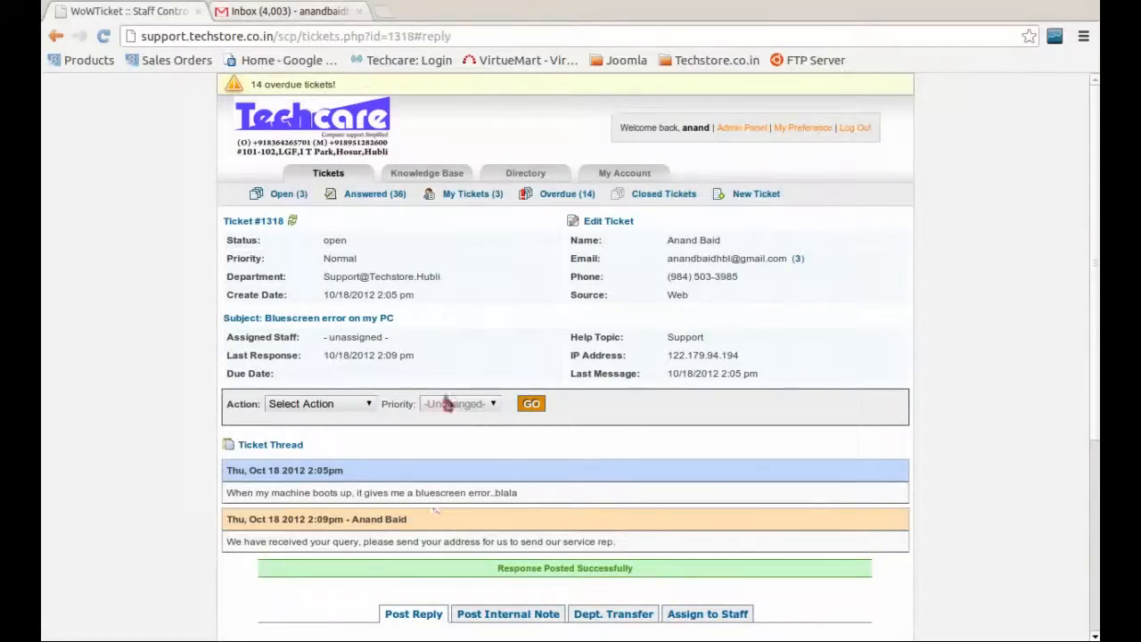
pyautogui.scroll(-2, 448, 388)
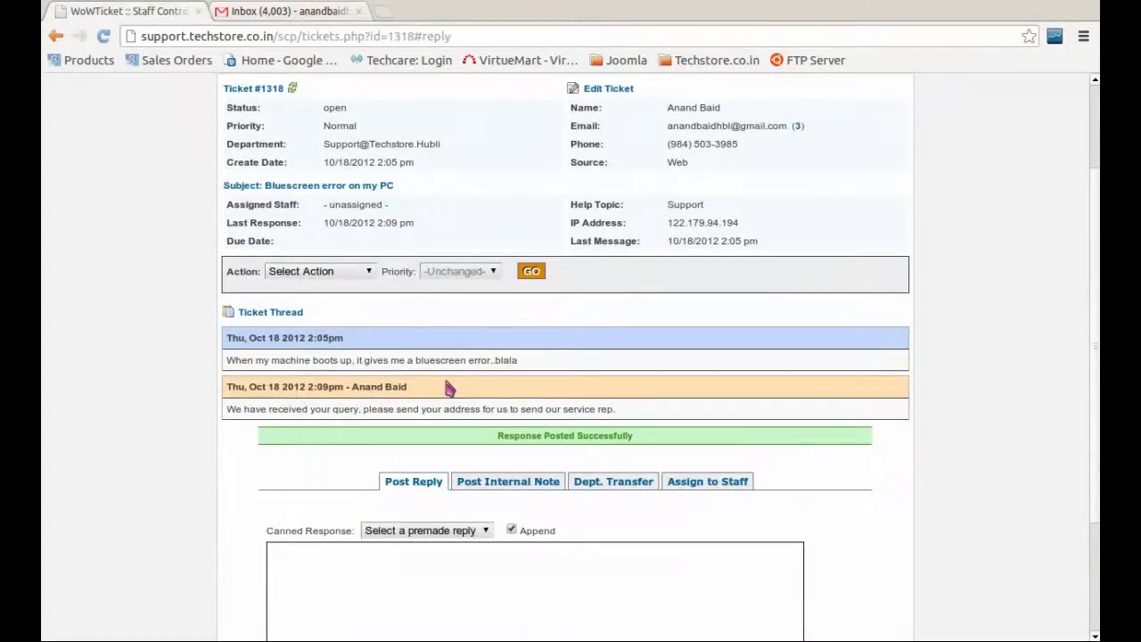
pyautogui.scroll(-2, 448, 388)
pyautogui.scroll(4, 446, 395)
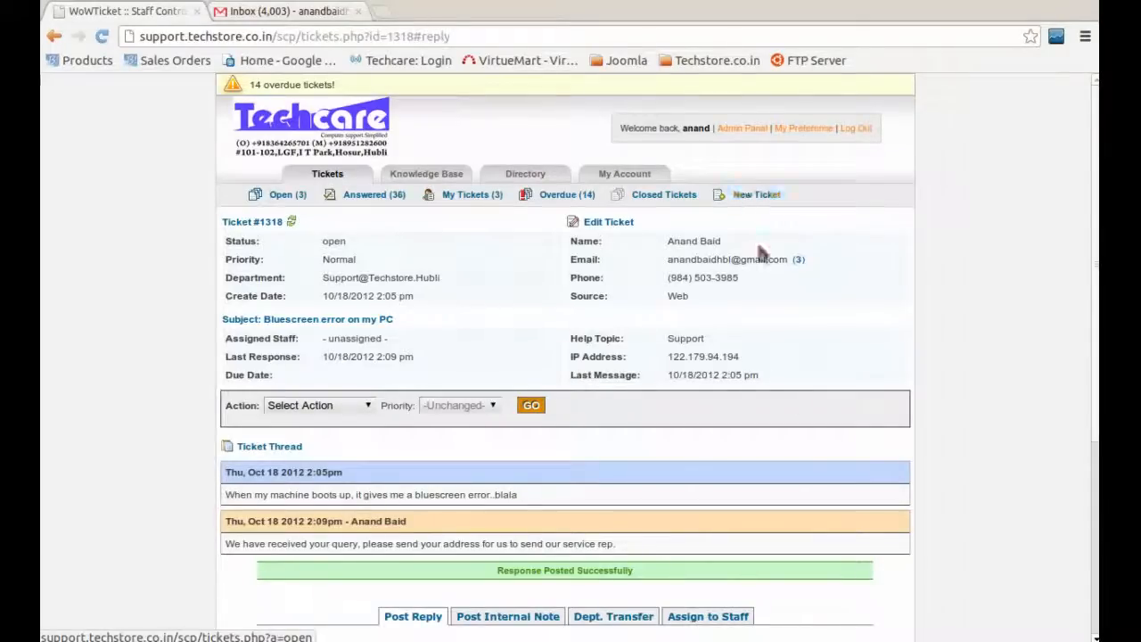
pyautogui.click(293, 144)
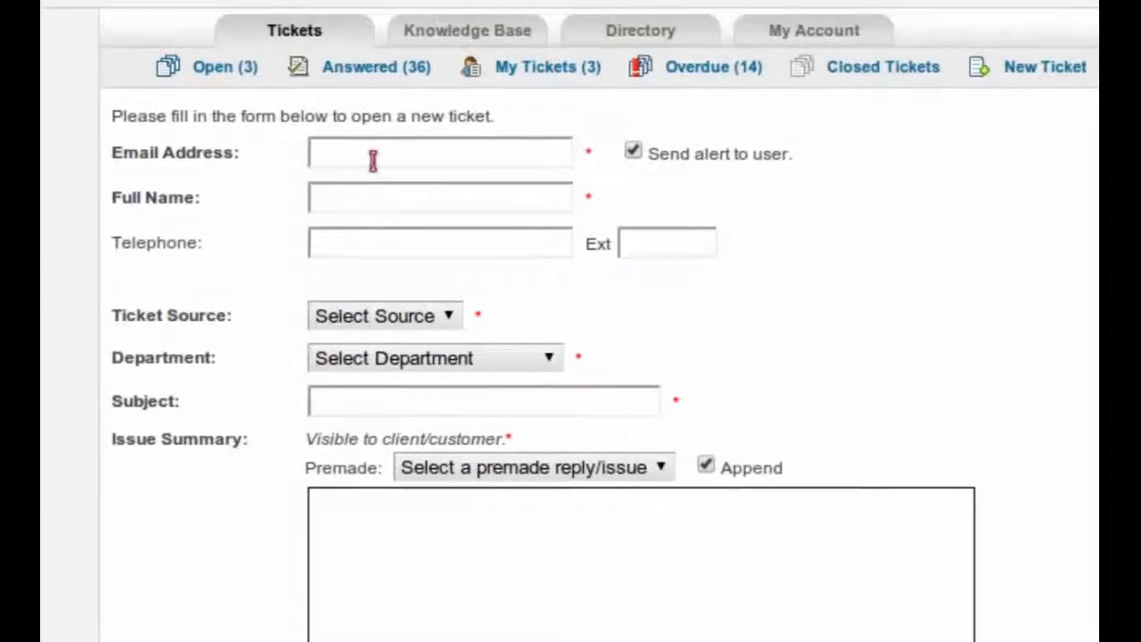
pyautogui.click(369, 160)
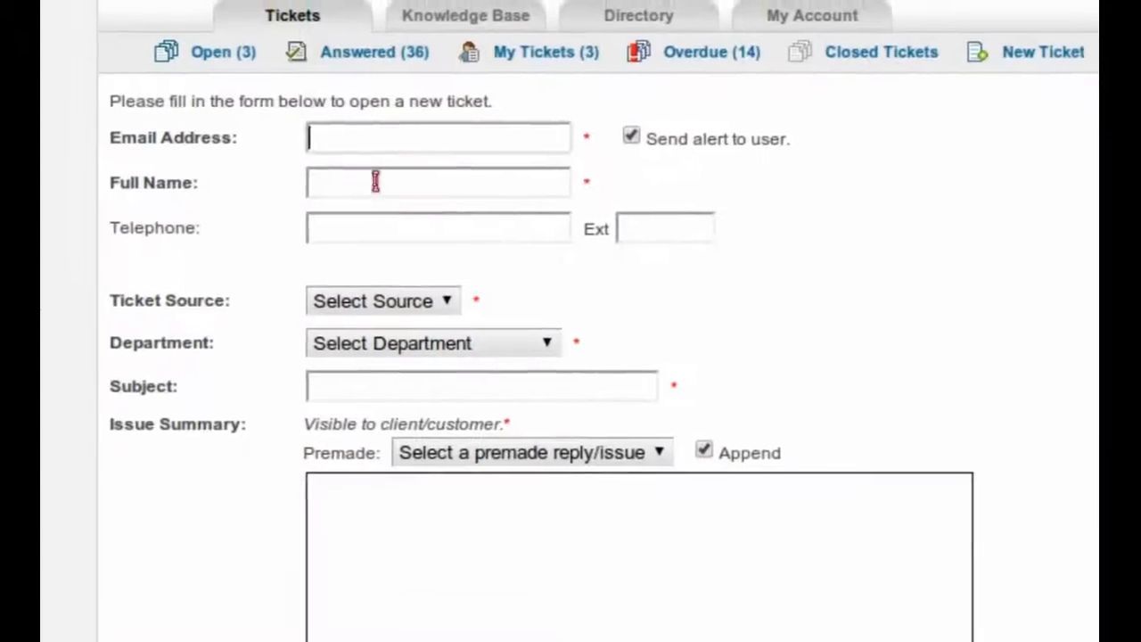
pyautogui.click(375, 181)
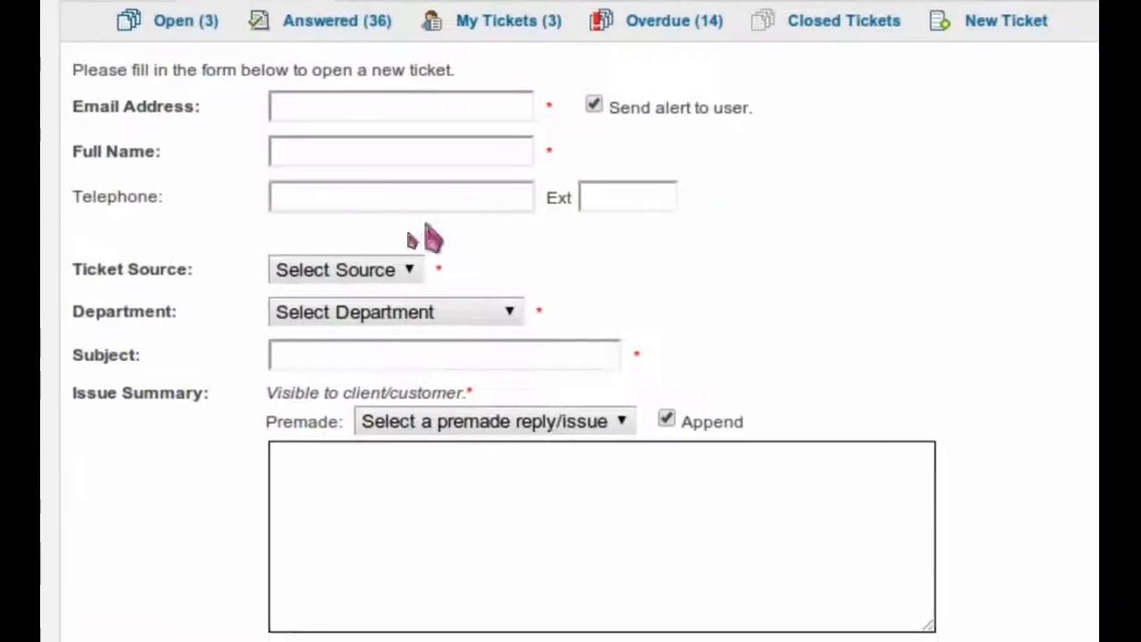
pyautogui.click(374, 272)
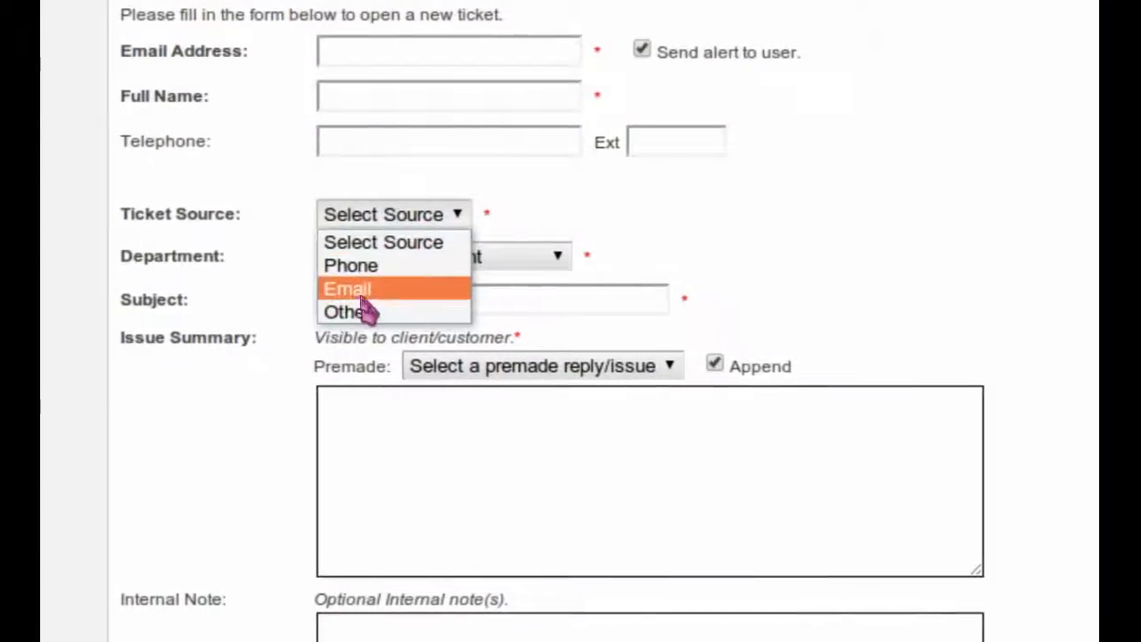
pyautogui.click(363, 125)
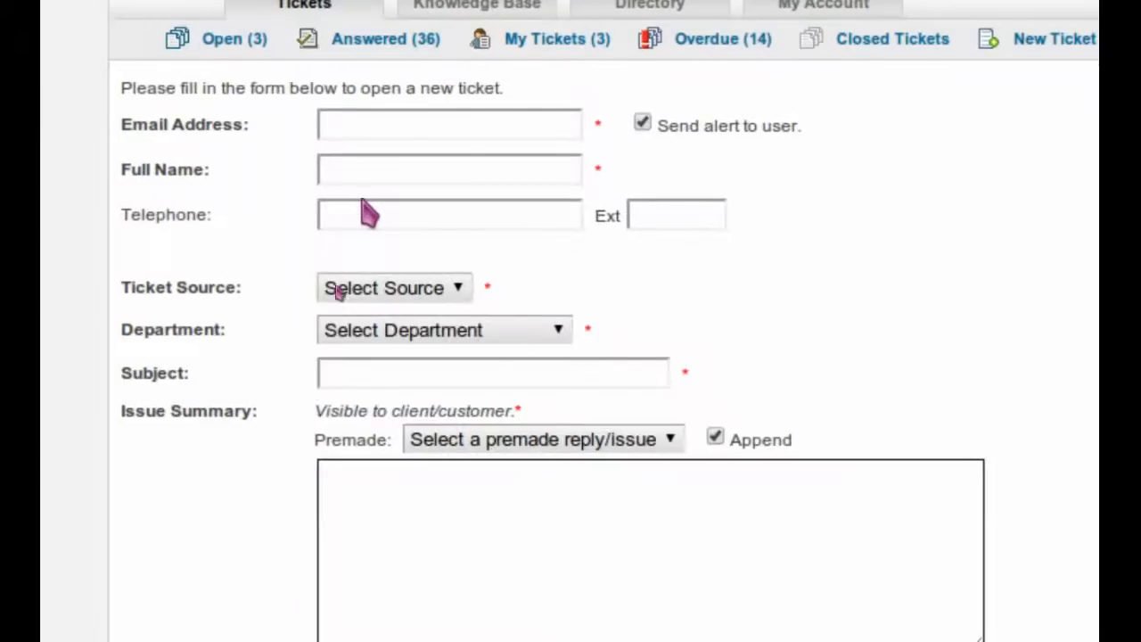
pyautogui.click(380, 338)
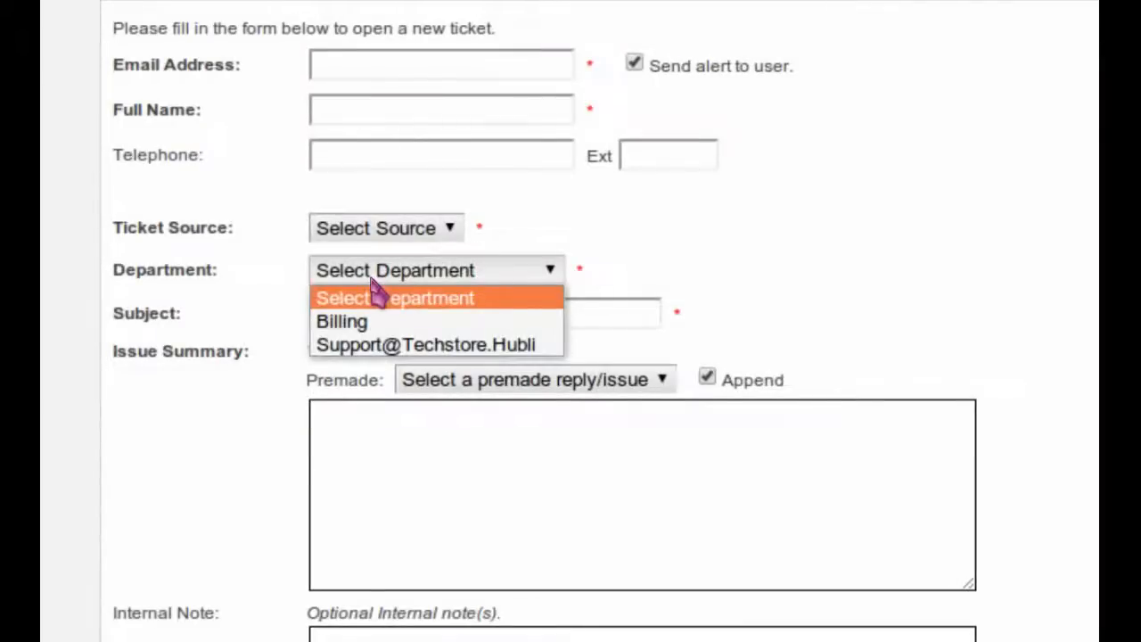
pyautogui.click(374, 285)
pyautogui.click(351, 307)
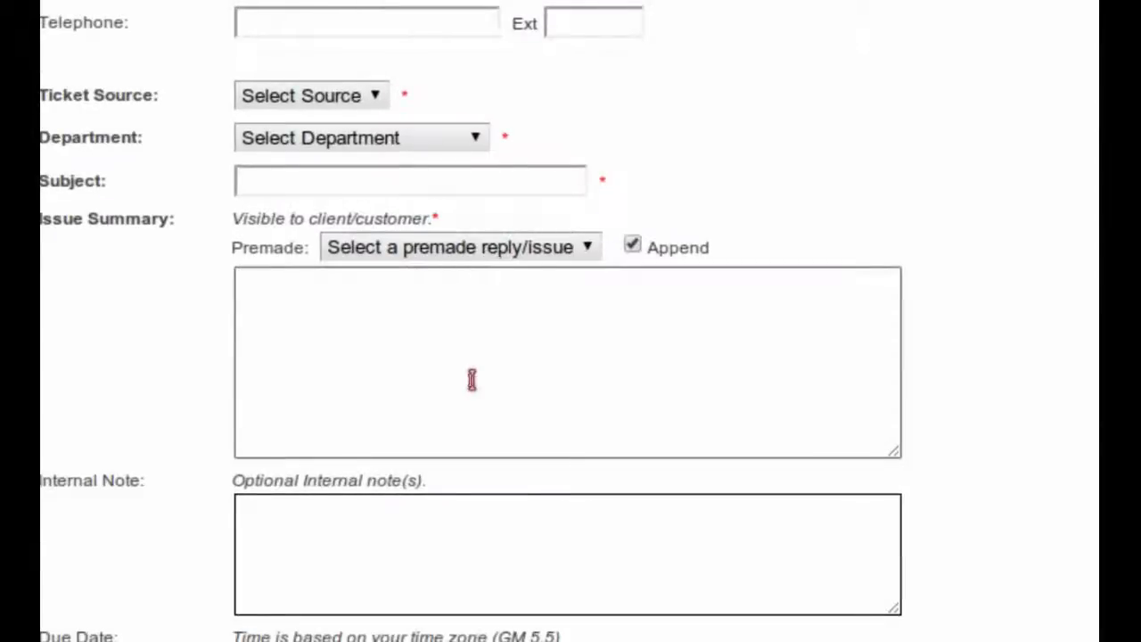
pyautogui.click(471, 379)
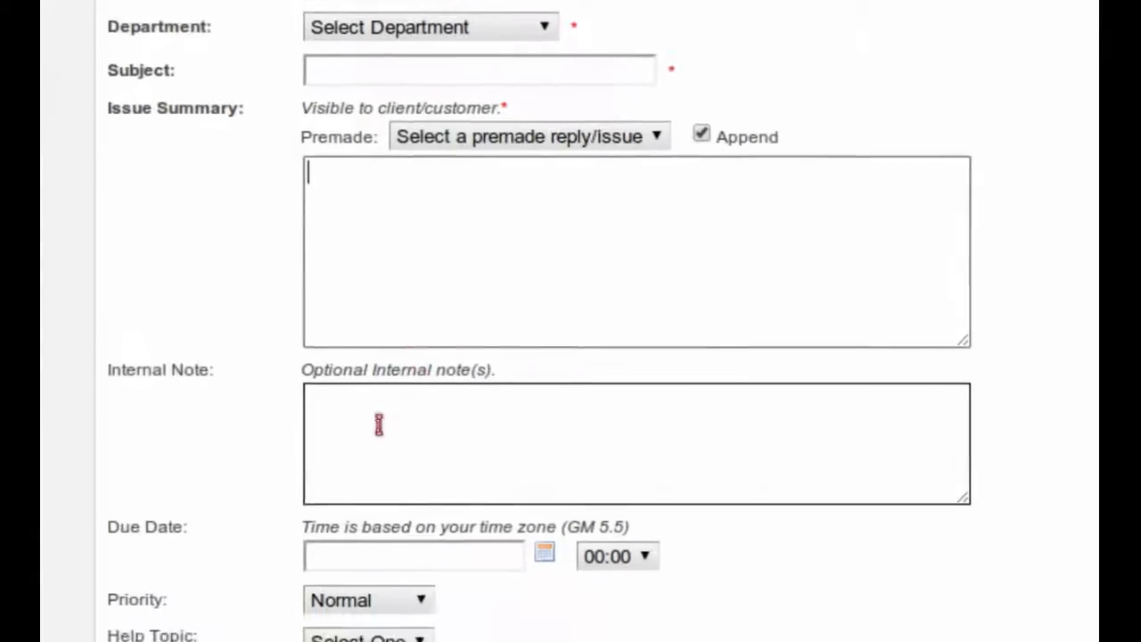
pyautogui.click(378, 425)
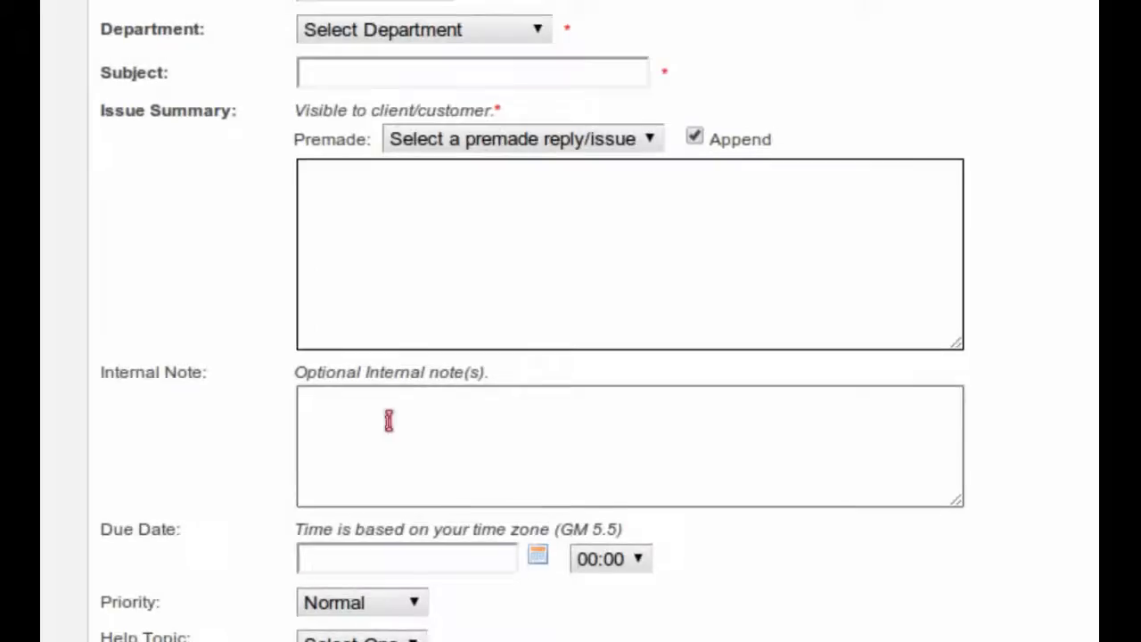
pyautogui.scroll(2, 378, 425)
pyautogui.scroll(-4, 383, 437)
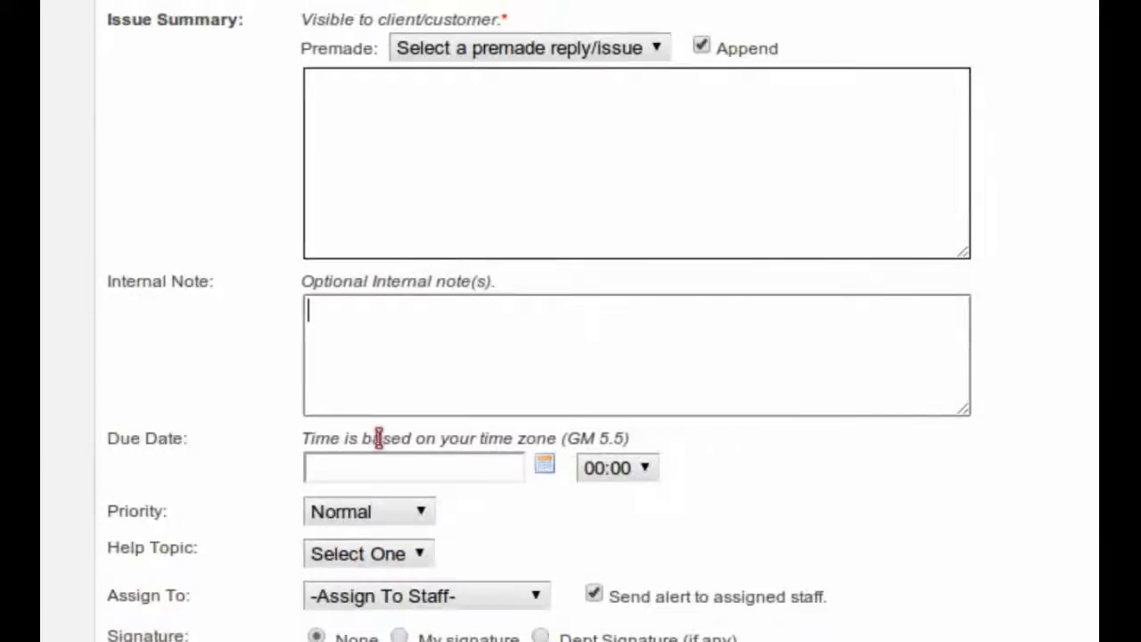
pyautogui.scroll(1, 380, 418)
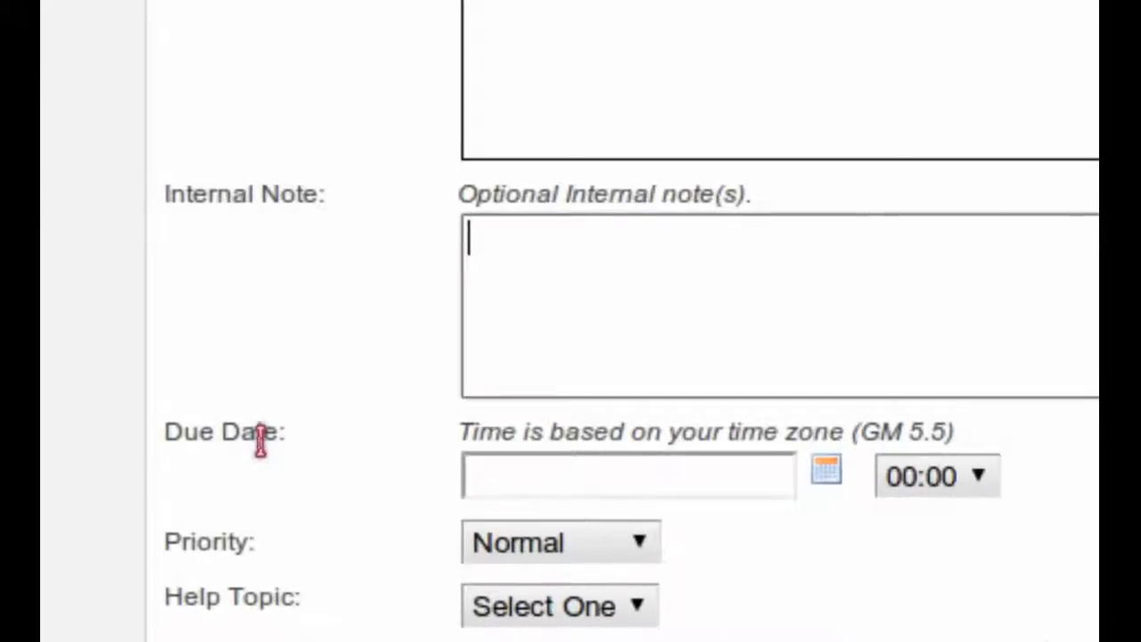
pyautogui.click(472, 470)
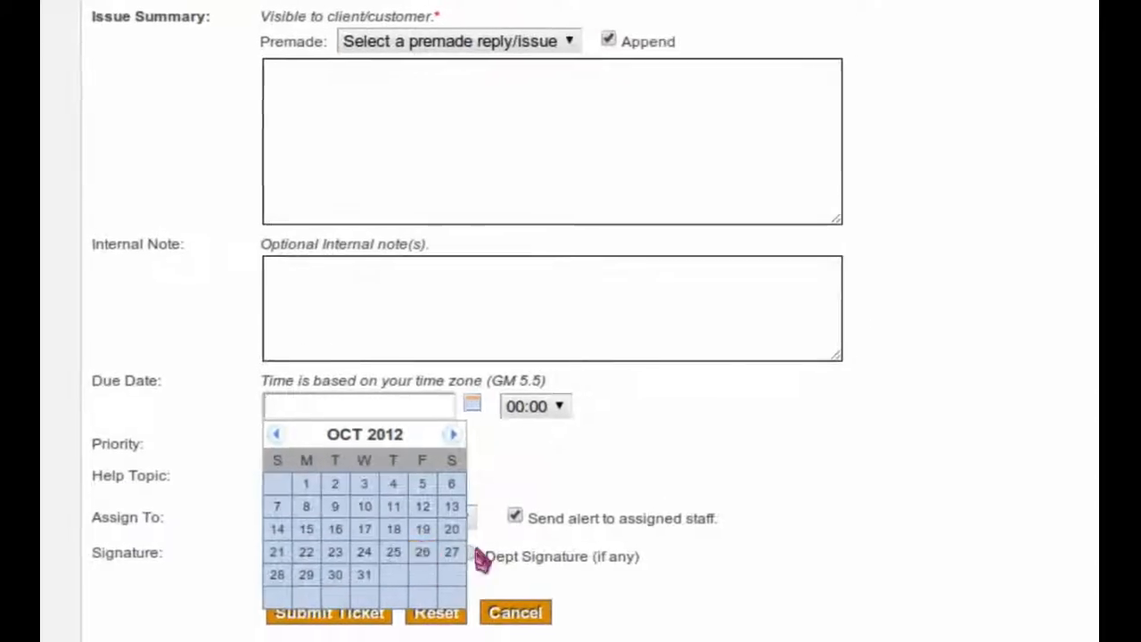
pyautogui.click(460, 553)
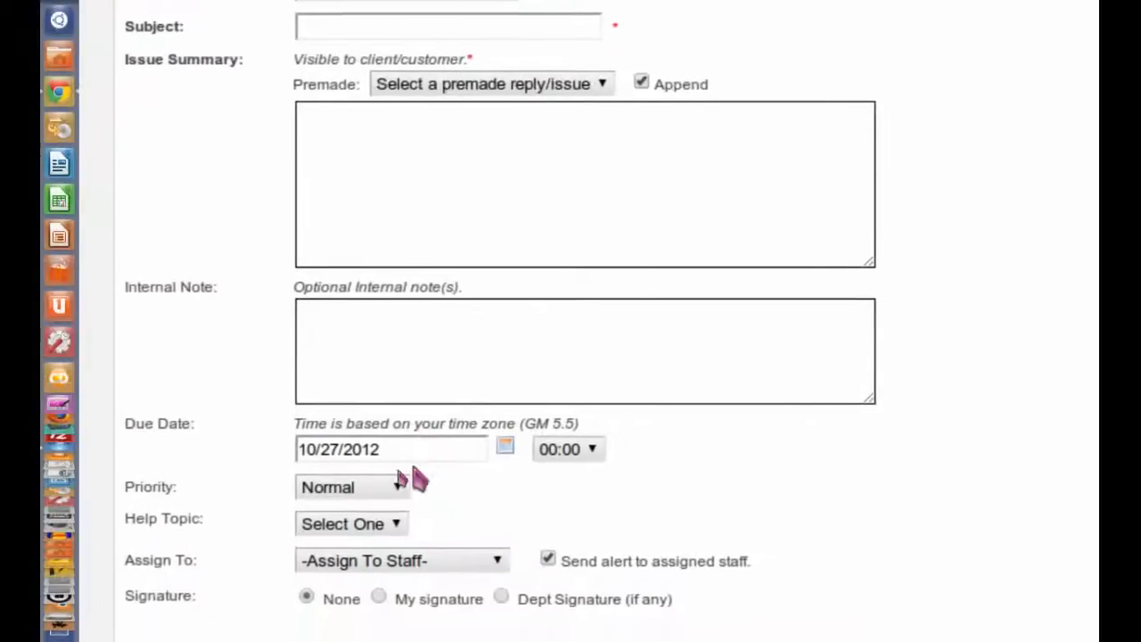
pyautogui.click(366, 482)
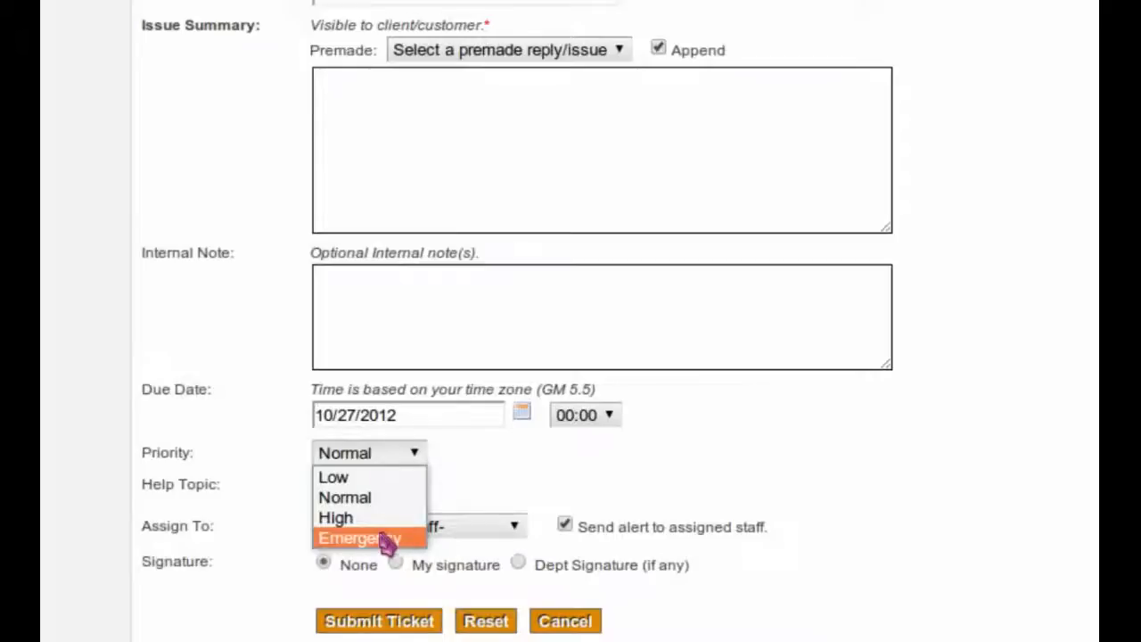
pyautogui.click(528, 486)
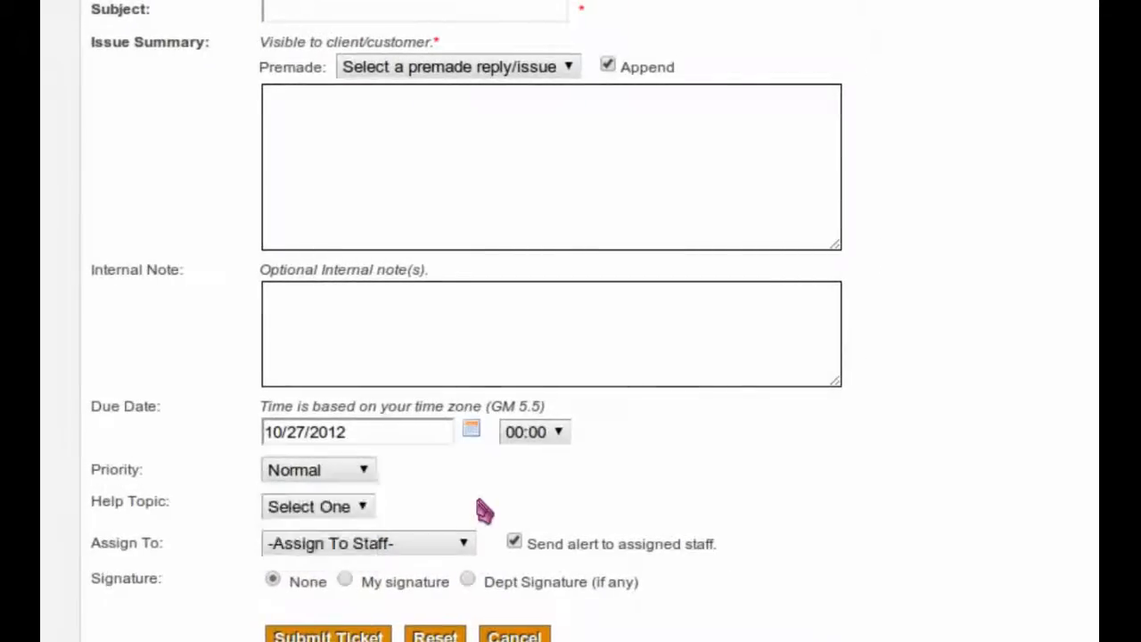
pyautogui.click(376, 508)
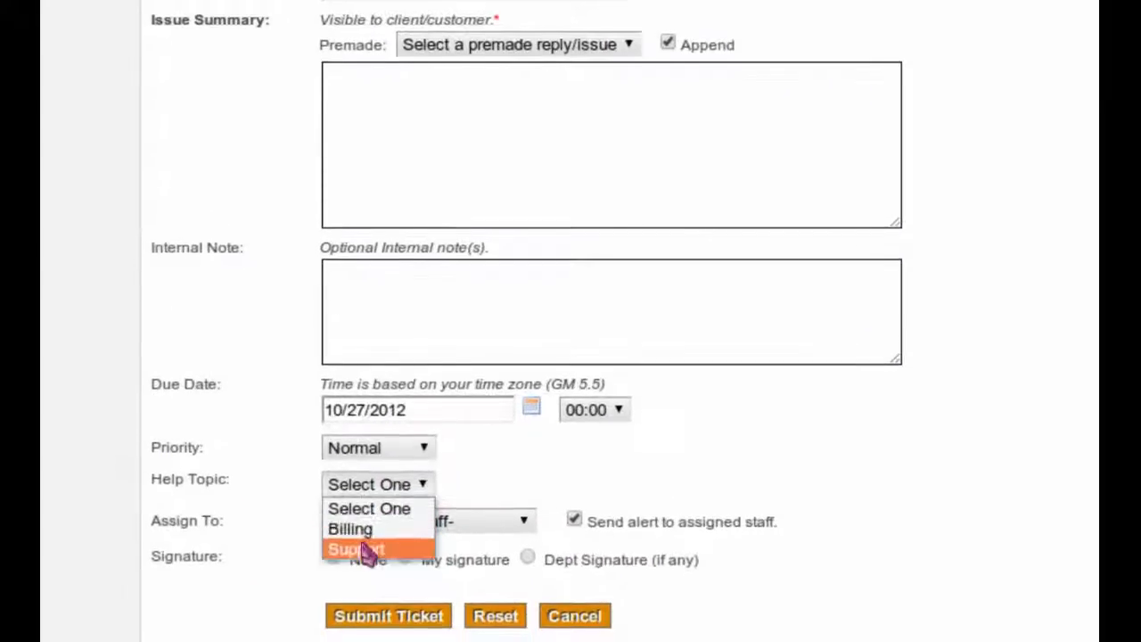
pyautogui.click(361, 548)
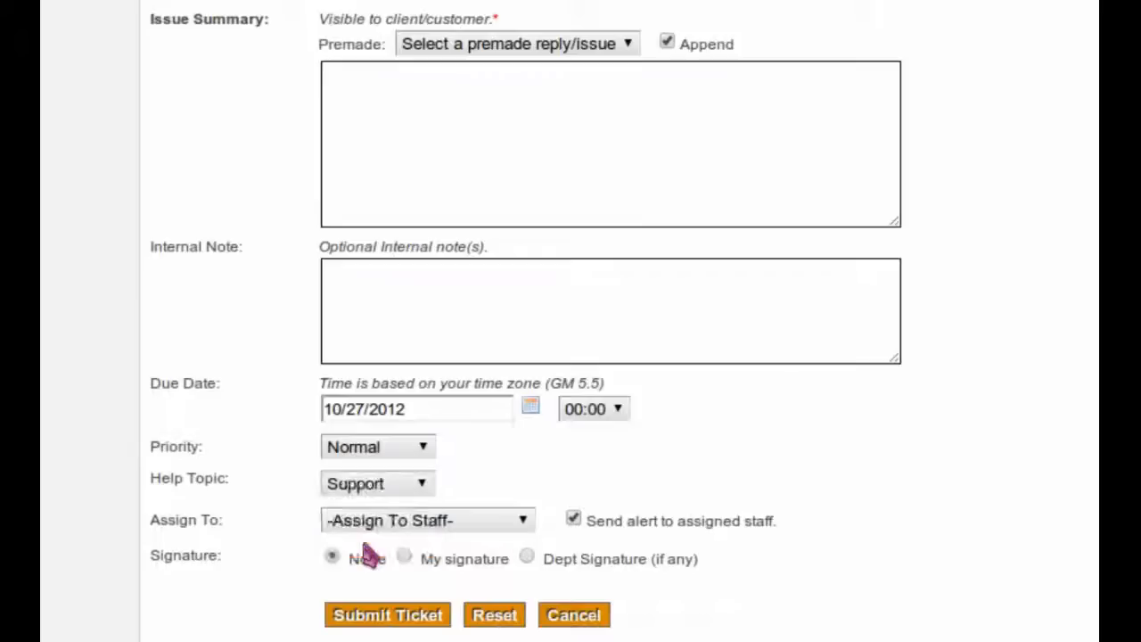
pyautogui.click(385, 531)
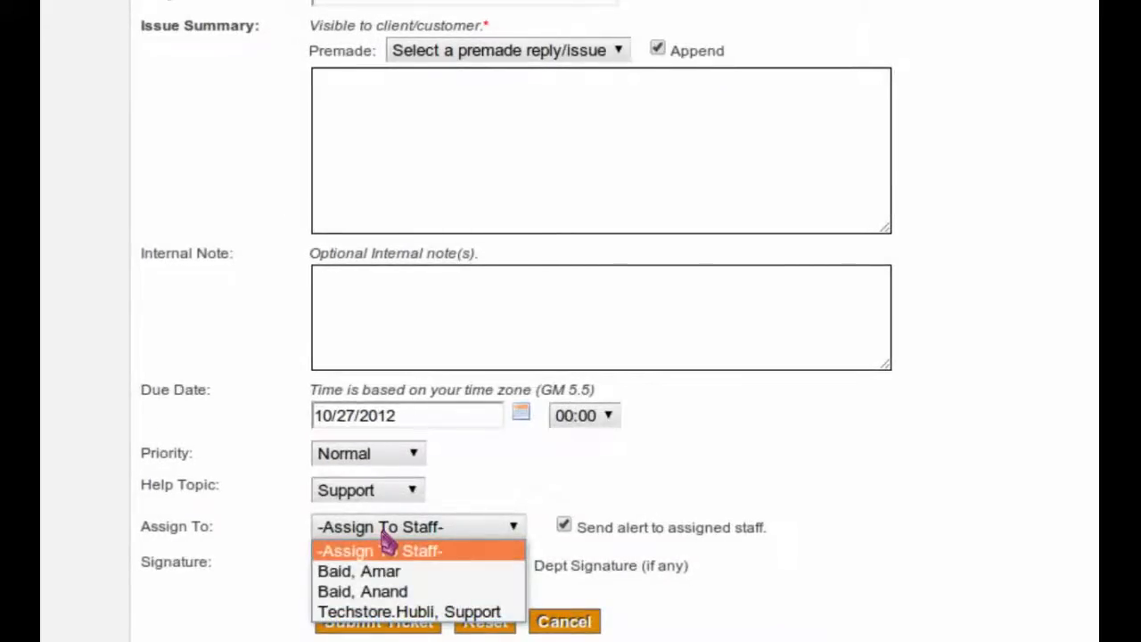
pyautogui.click(382, 533)
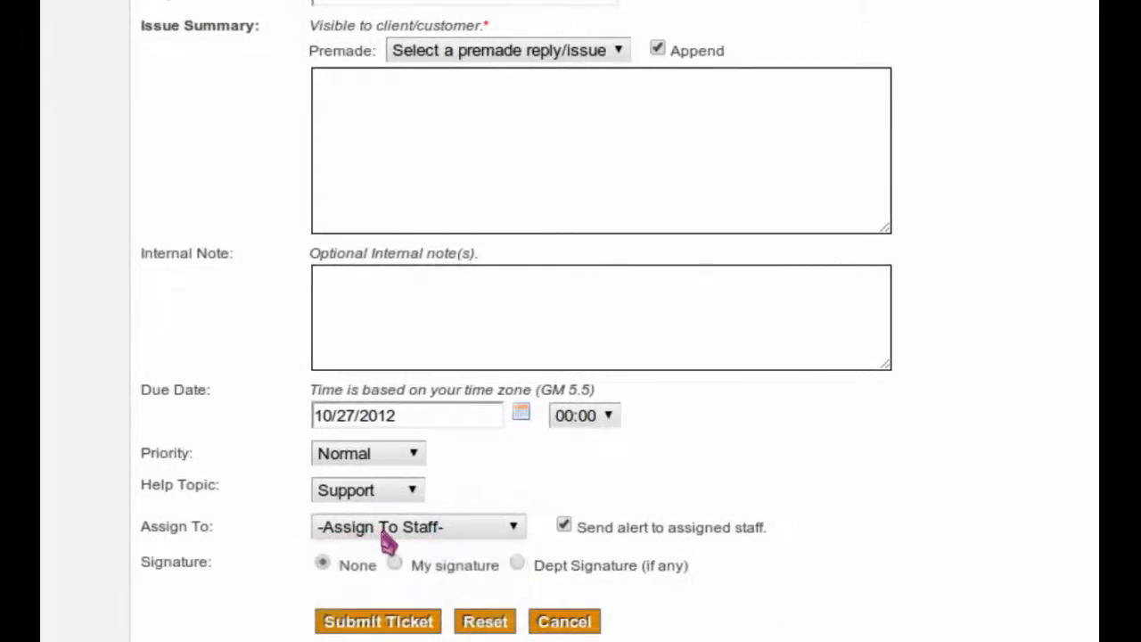
pyautogui.click(382, 533)
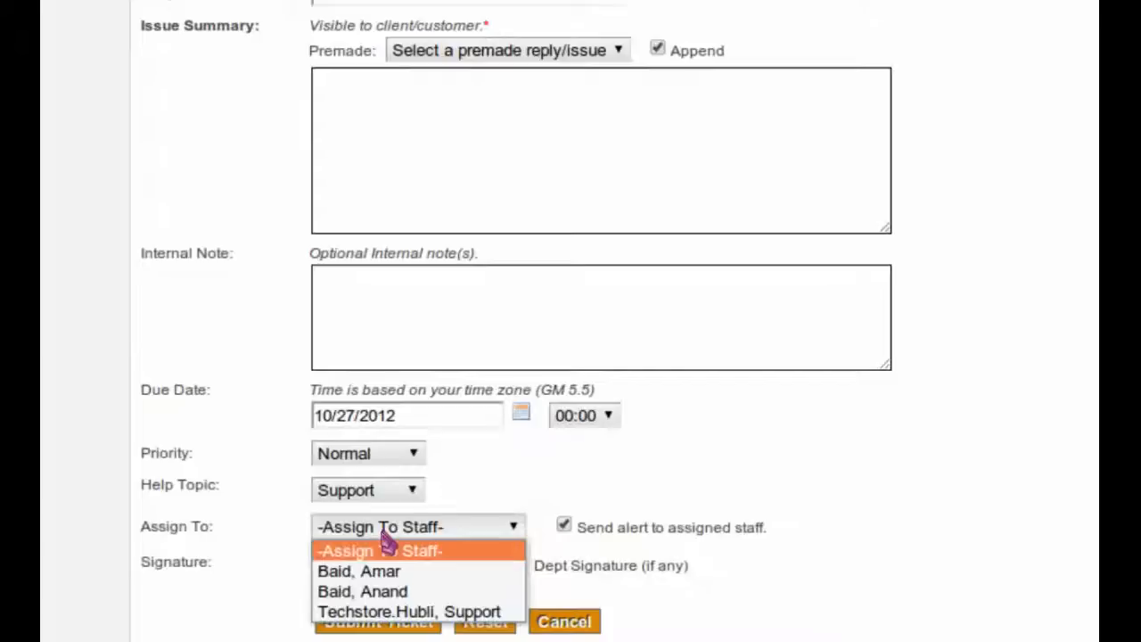
pyautogui.click(734, 472)
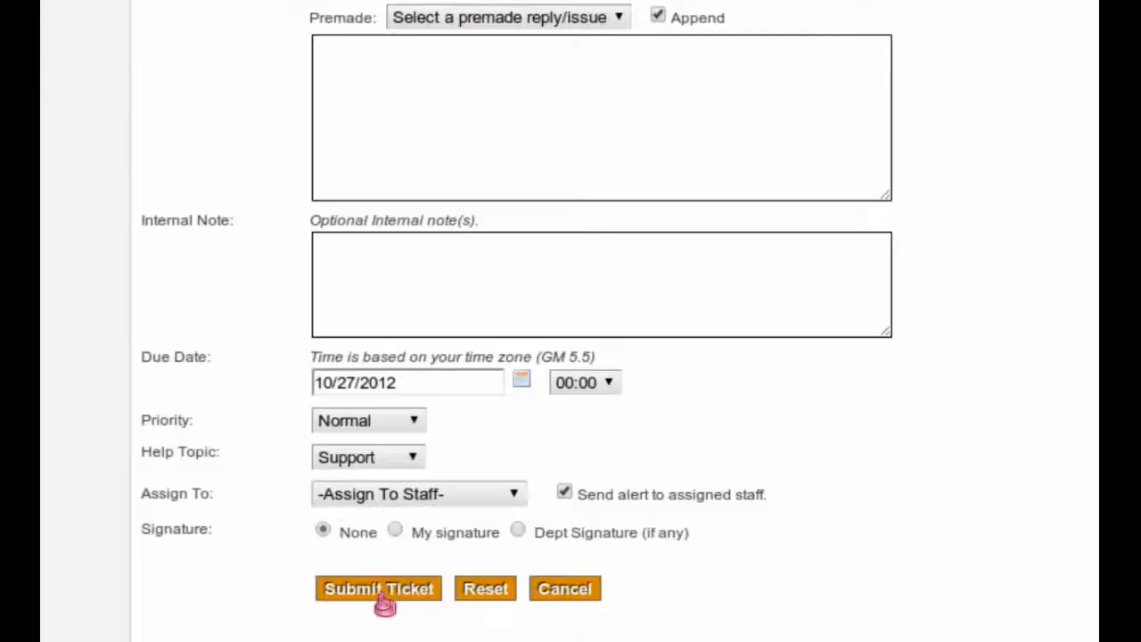
pyautogui.scroll(3, 484, 508)
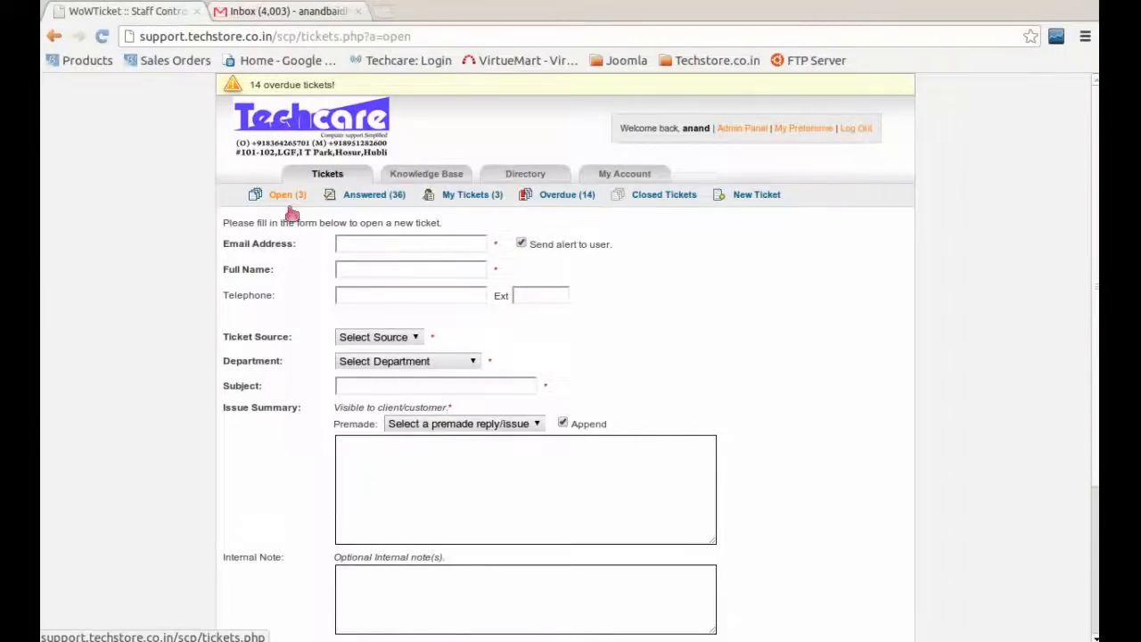
# Step: Leave the new-ticket form and browse the list of 36 Answered tickets
pyautogui.click(286, 198)
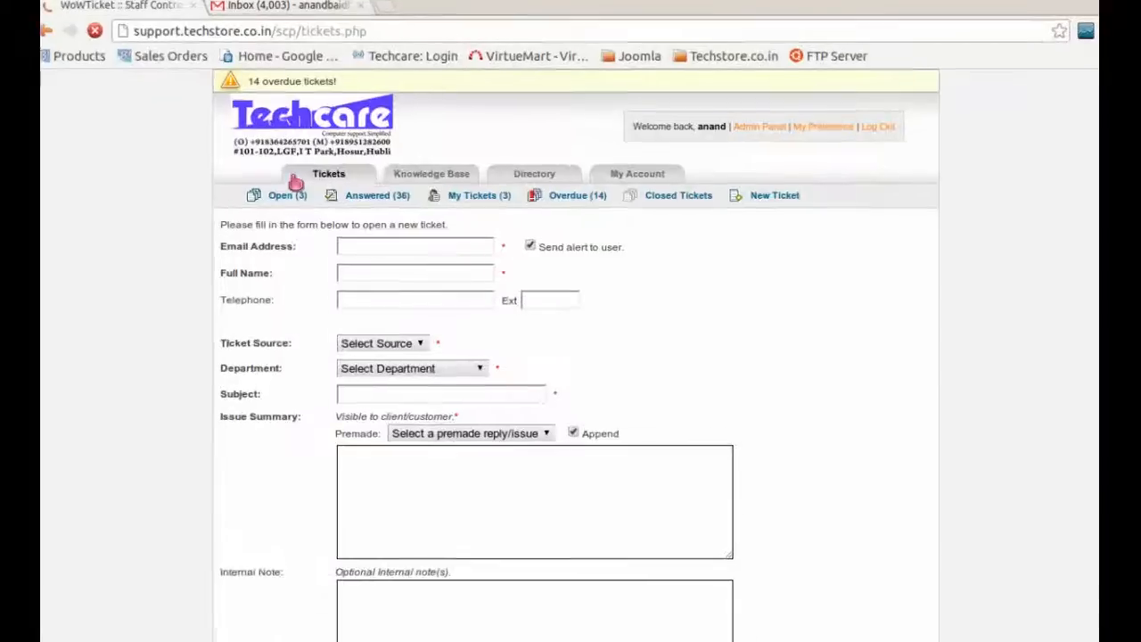
pyautogui.click(301, 194)
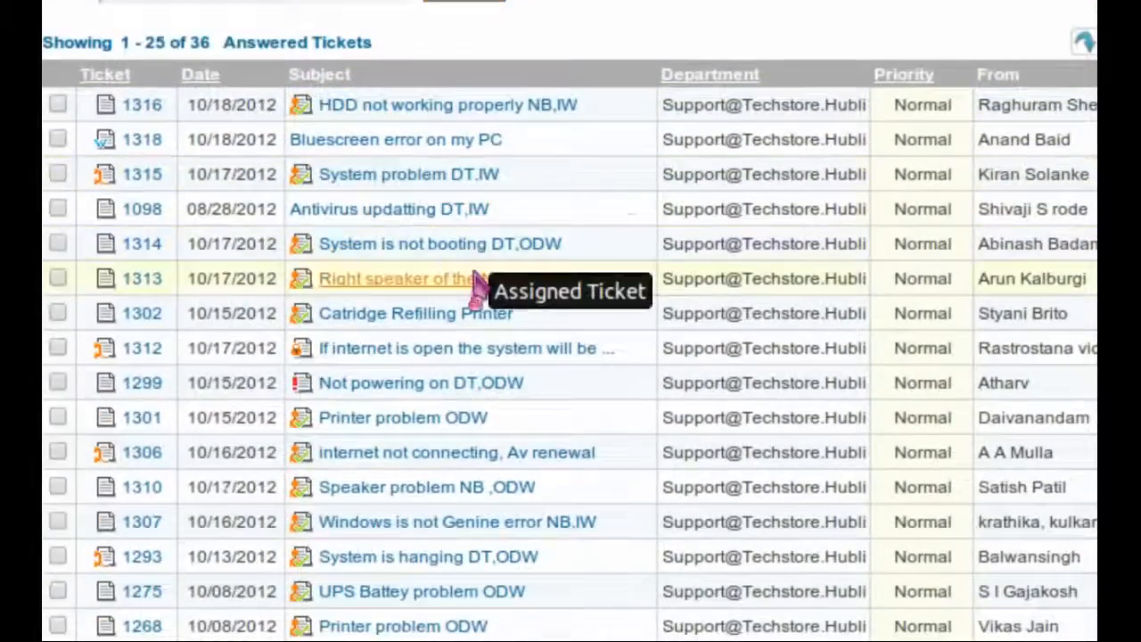
pyautogui.scroll(-3, 476, 290)
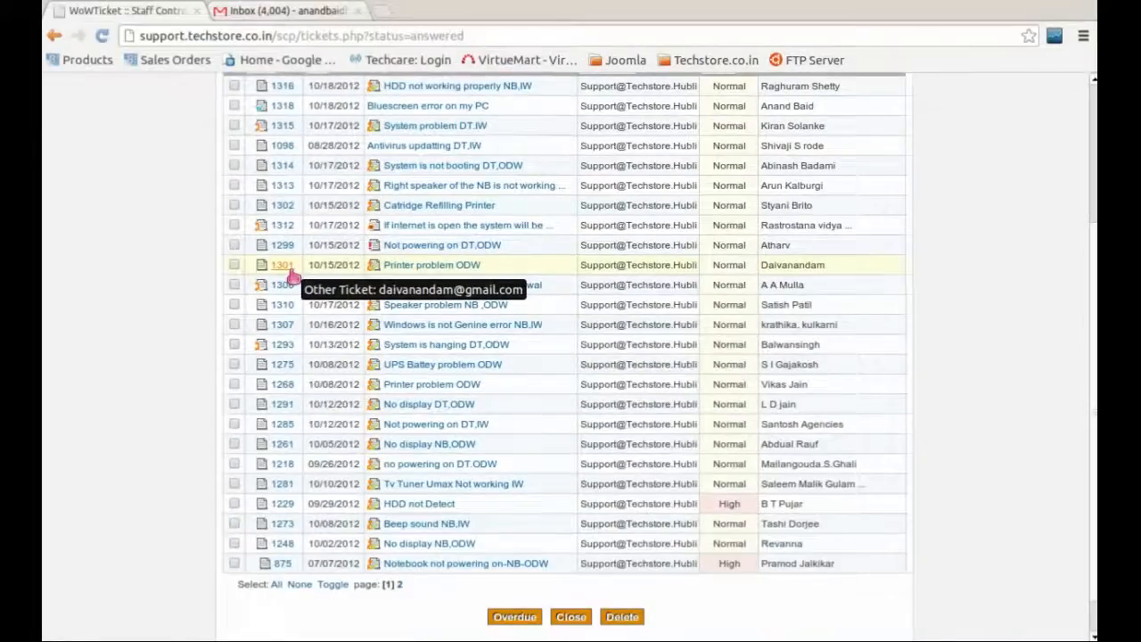
pyautogui.scroll(5, 597, 227)
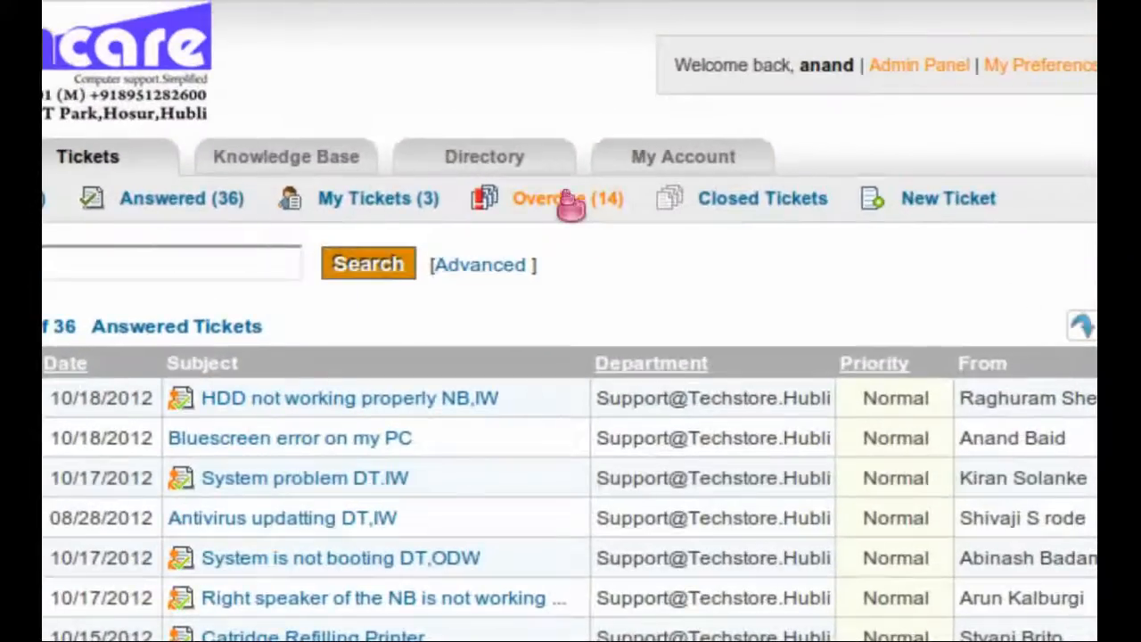
# Step: From the Overdue list, open ticket 1229 'HDD not Detect' and read through its notes and thread
pyautogui.click(568, 203)
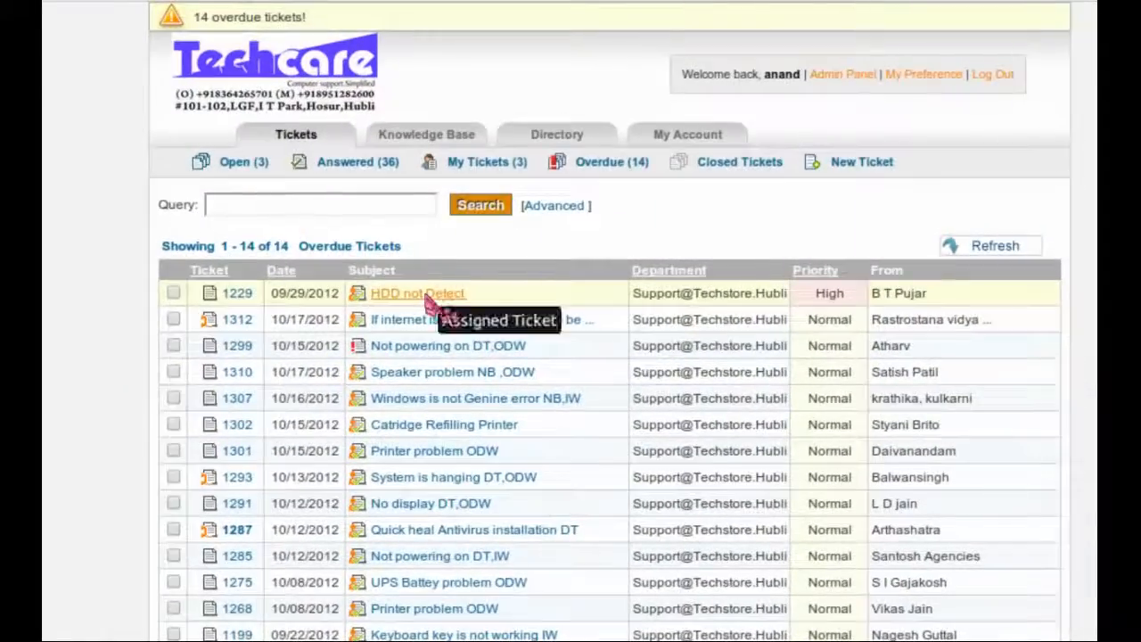
pyautogui.click(426, 296)
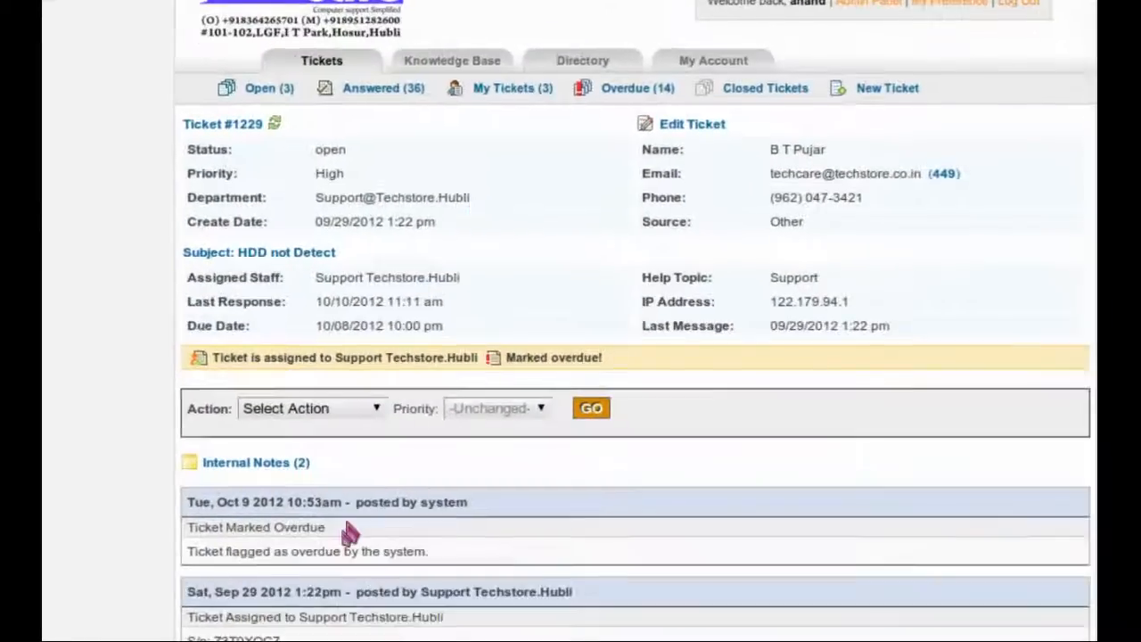
pyautogui.scroll(-3, 347, 532)
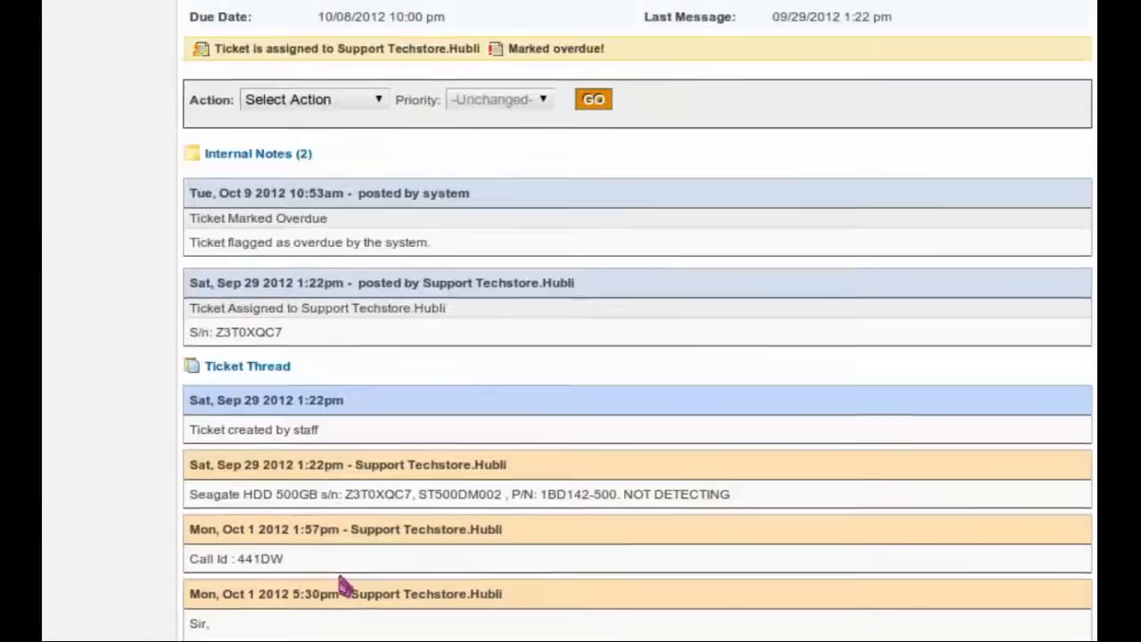
pyautogui.scroll(-2, 343, 584)
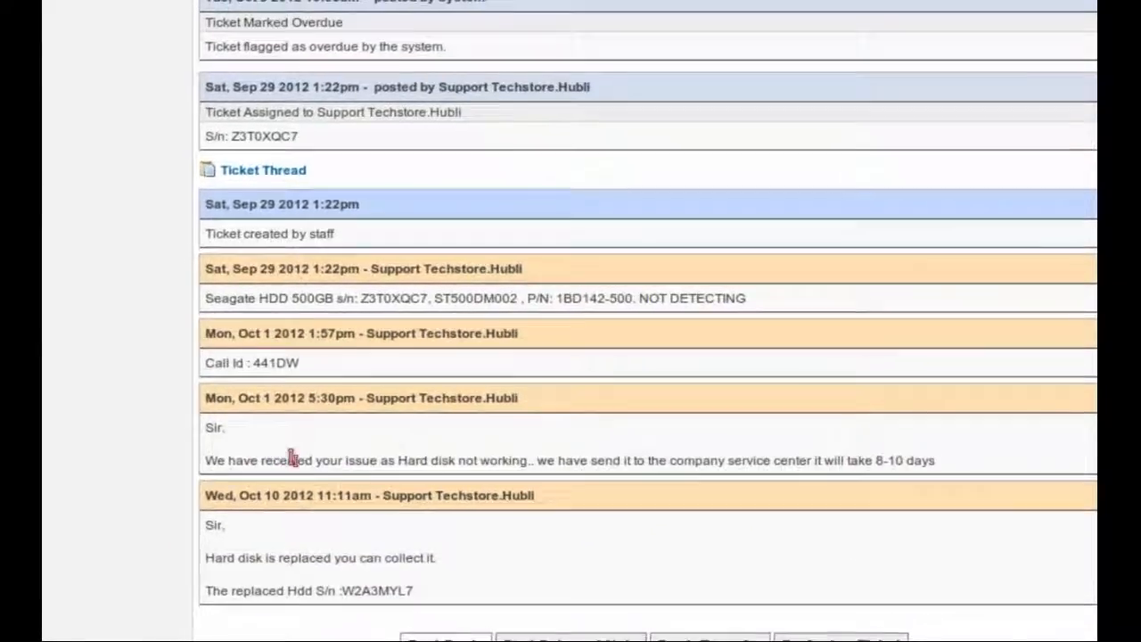
pyautogui.scroll(-1, 306, 526)
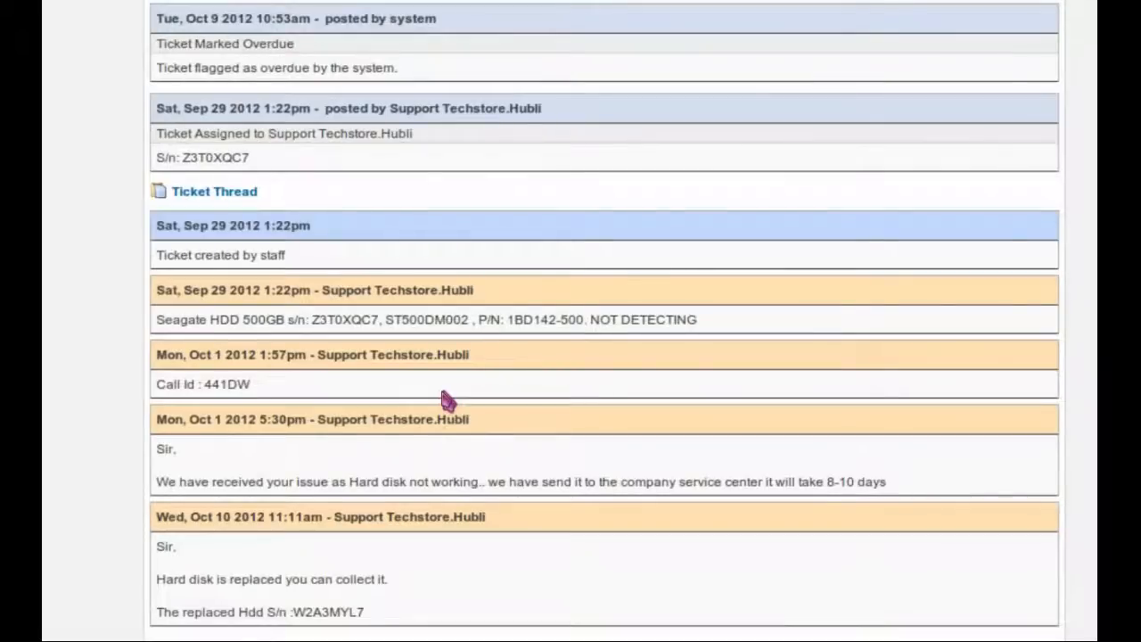
pyautogui.scroll(6, 453, 349)
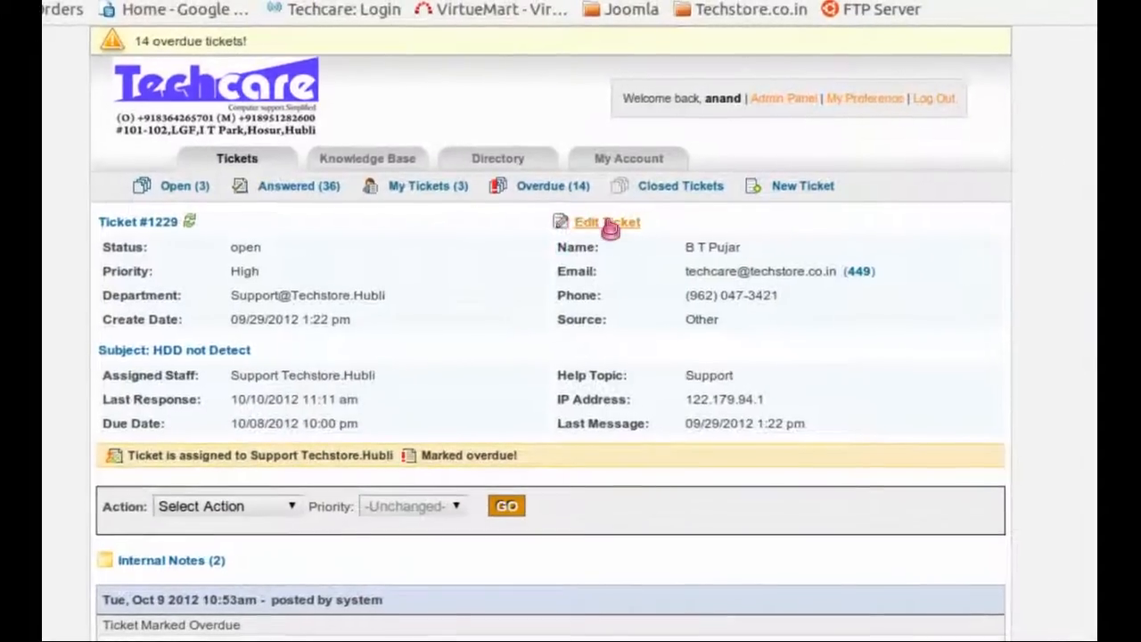
# Step: Edit ticket #1229, set its due date to October 21, 2012, and begin the internal note
pyautogui.click(659, 183)
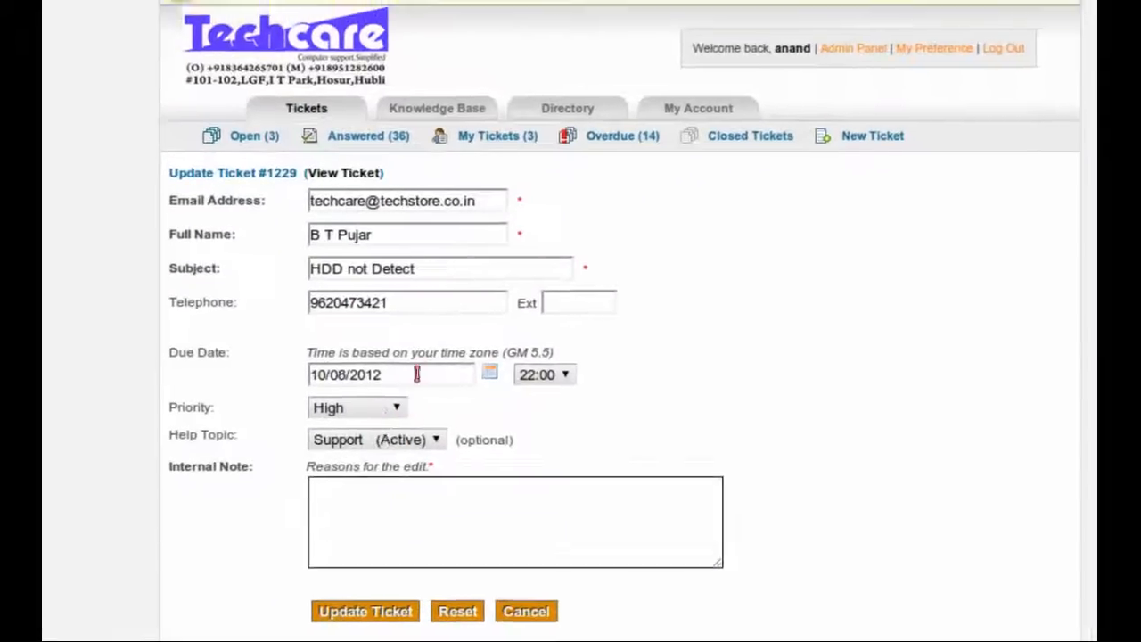
pyautogui.click(350, 421)
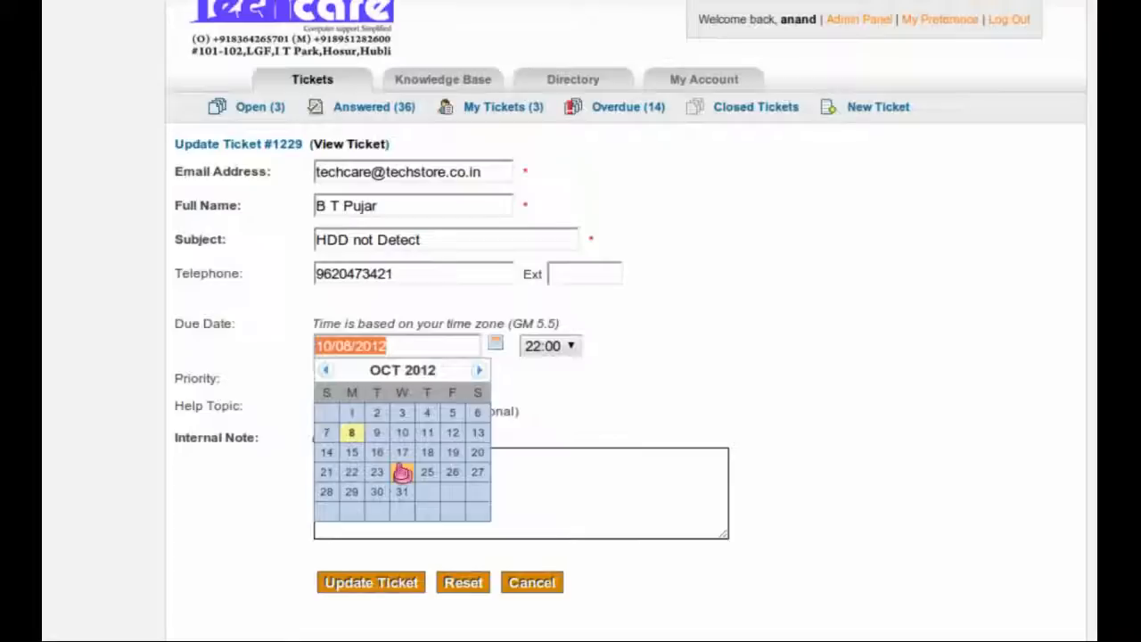
pyautogui.click(326, 471)
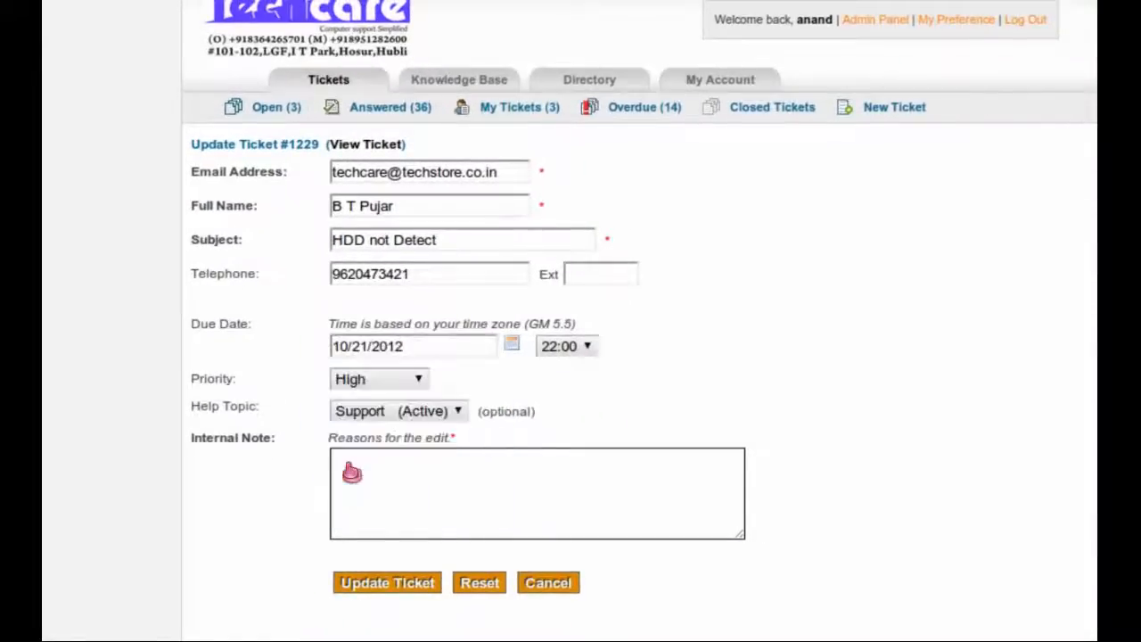
pyautogui.click(352, 472)
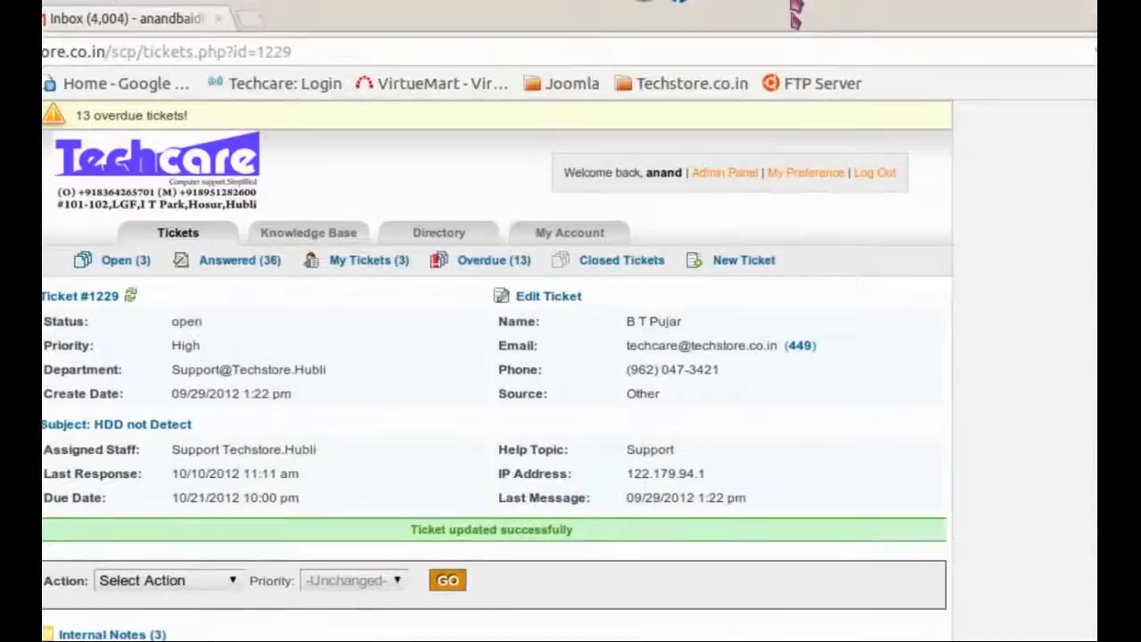
pyautogui.scroll(-10, 435, 294)
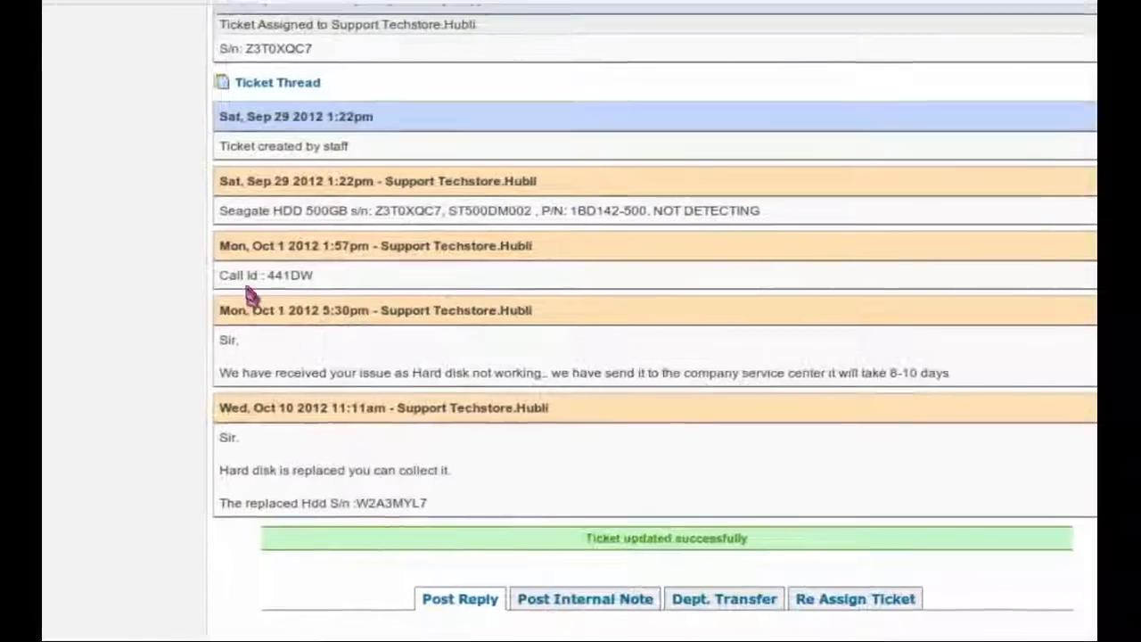
pyautogui.scroll(5, 191, 294)
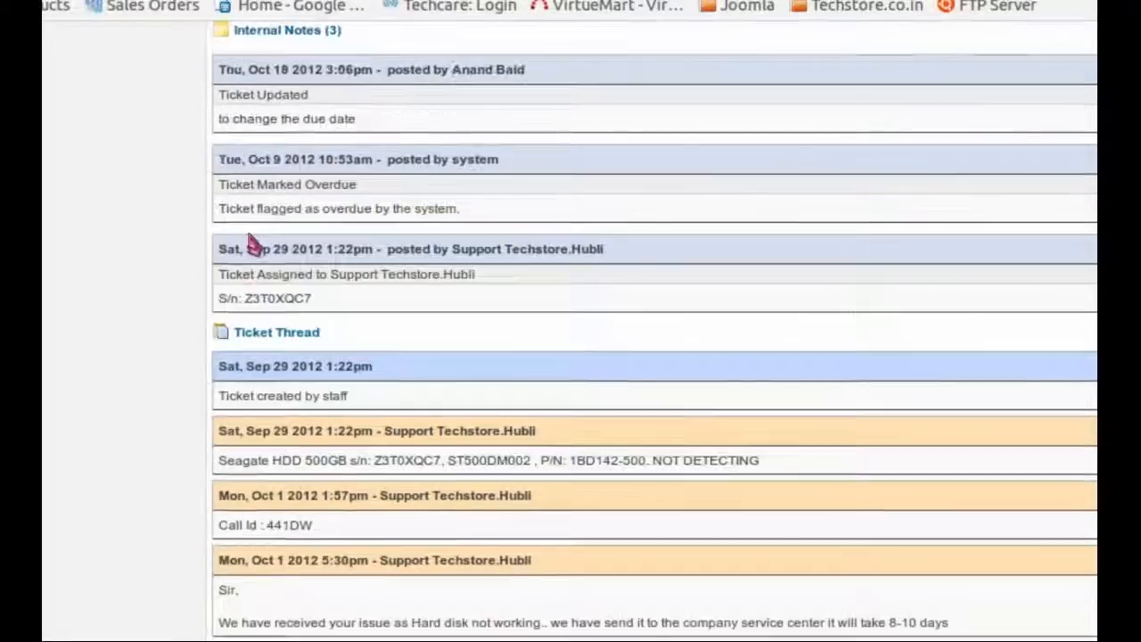
pyautogui.scroll(1, 254, 245)
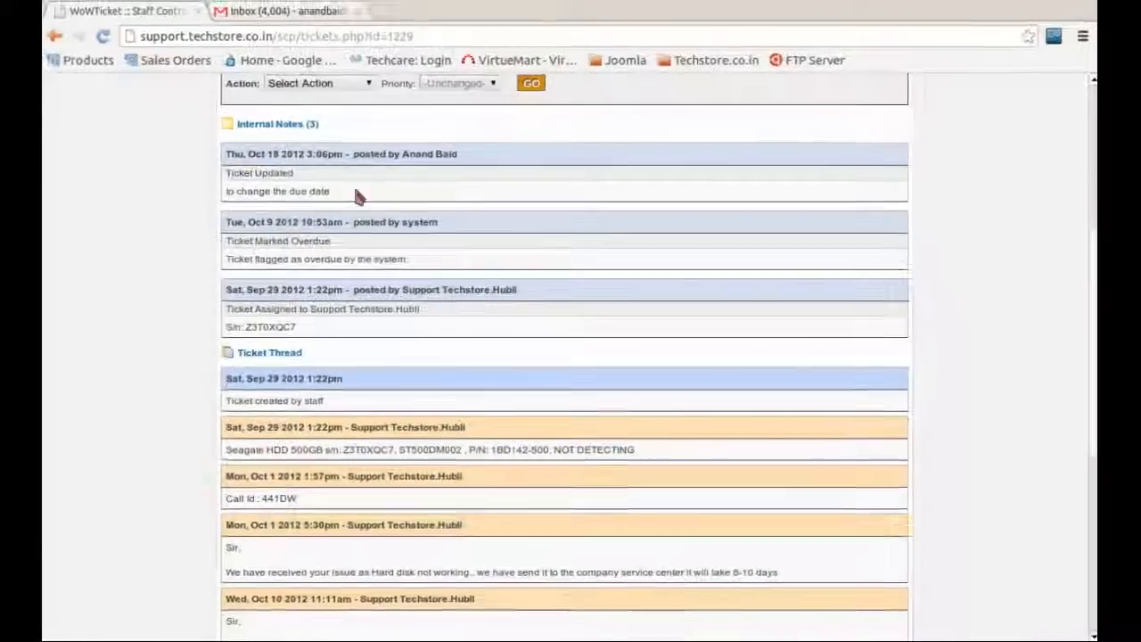
pyautogui.scroll(-2, 354, 193)
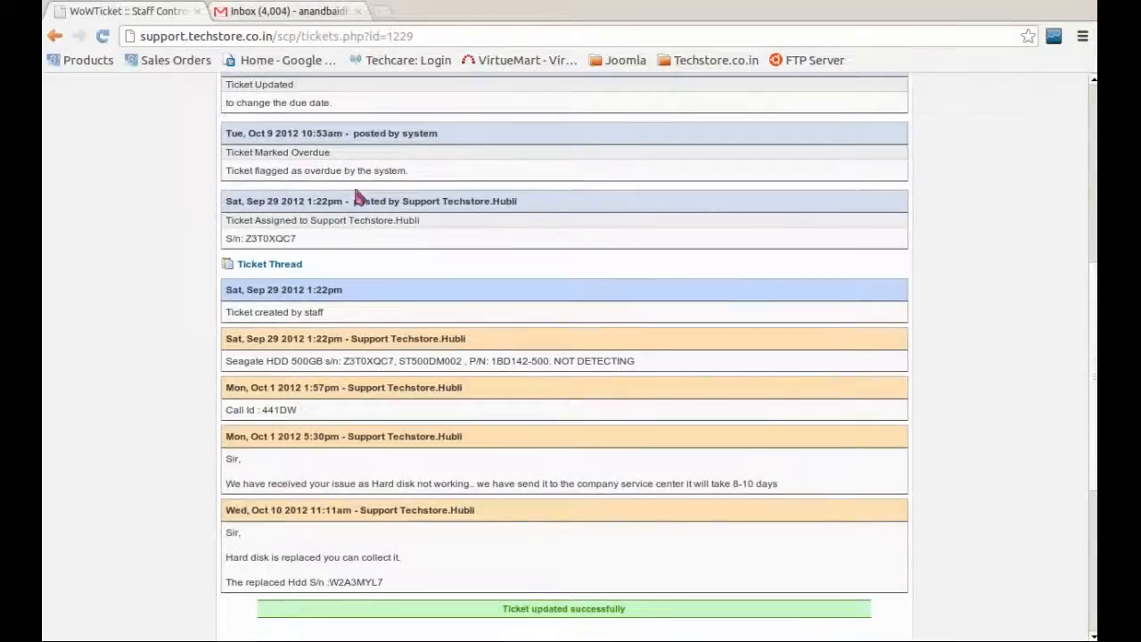
pyautogui.scroll(3, 357, 255)
pyautogui.scroll(-1, 358, 257)
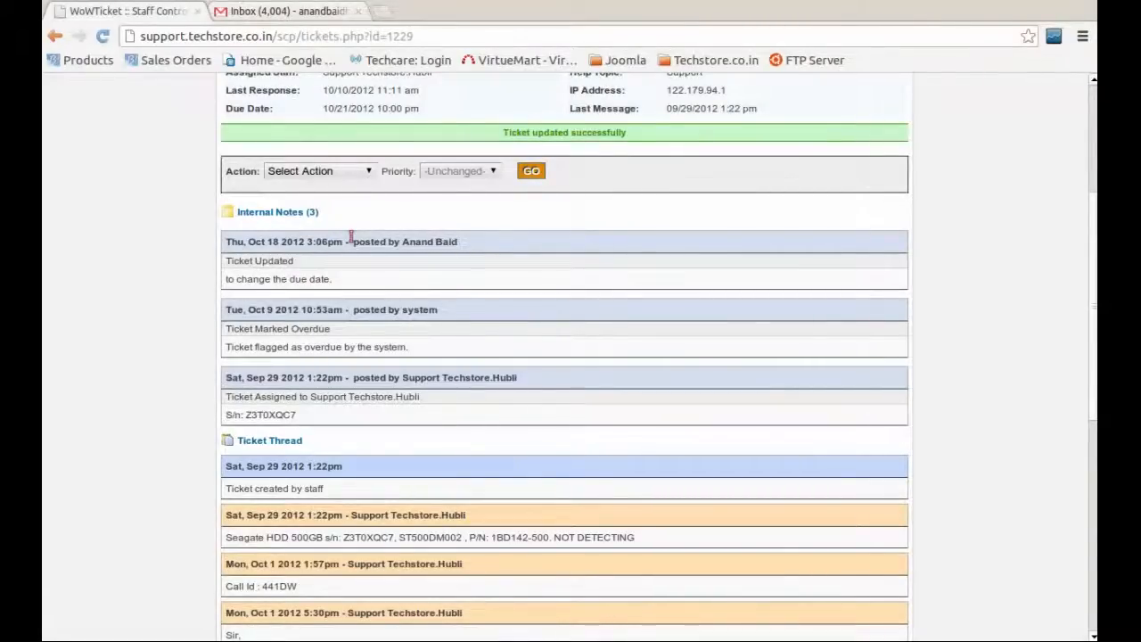
pyautogui.scroll(-6, 352, 421)
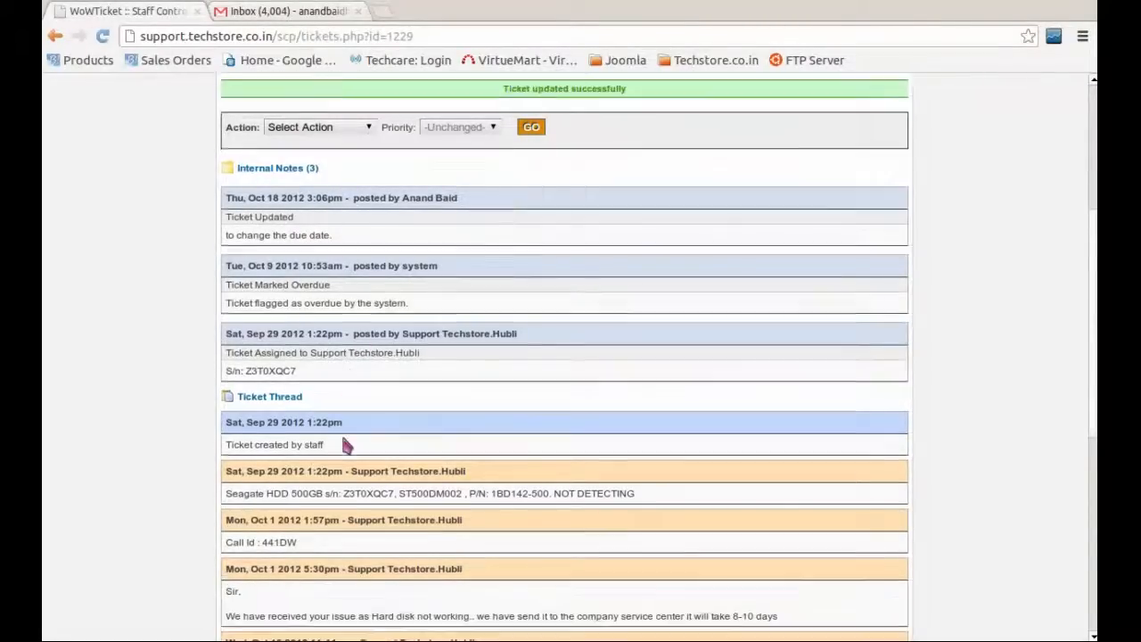
# Step: Write the reply 'case closed. we have replaced the HDD' and add My signature
pyautogui.scroll(1, 324, 443)
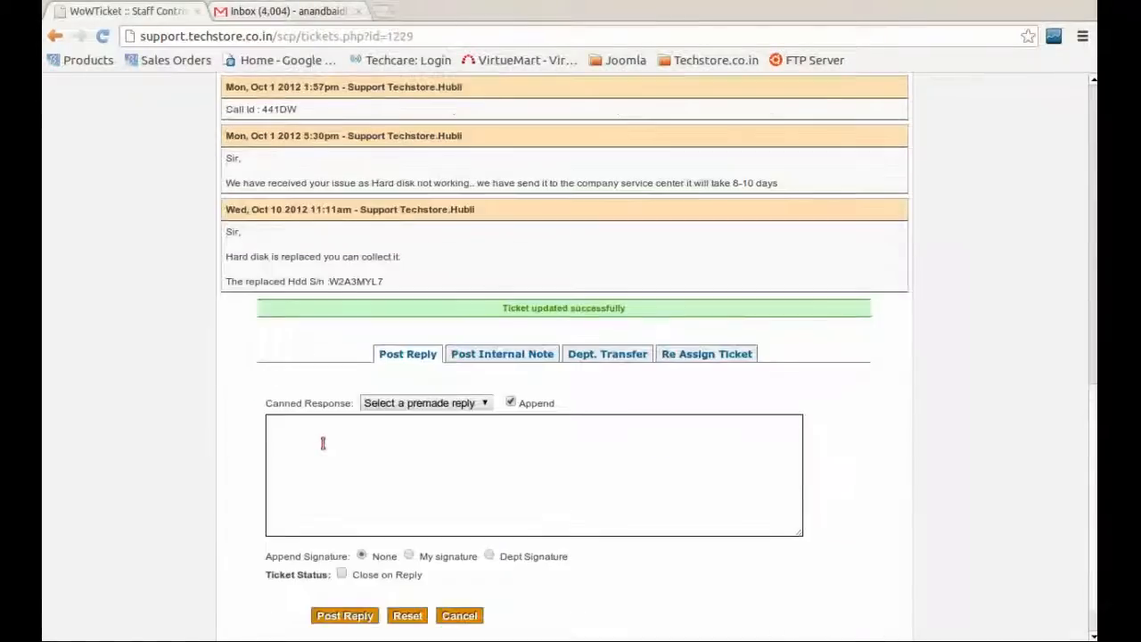
pyautogui.scroll(-1, 324, 443)
pyautogui.click(415, 438)
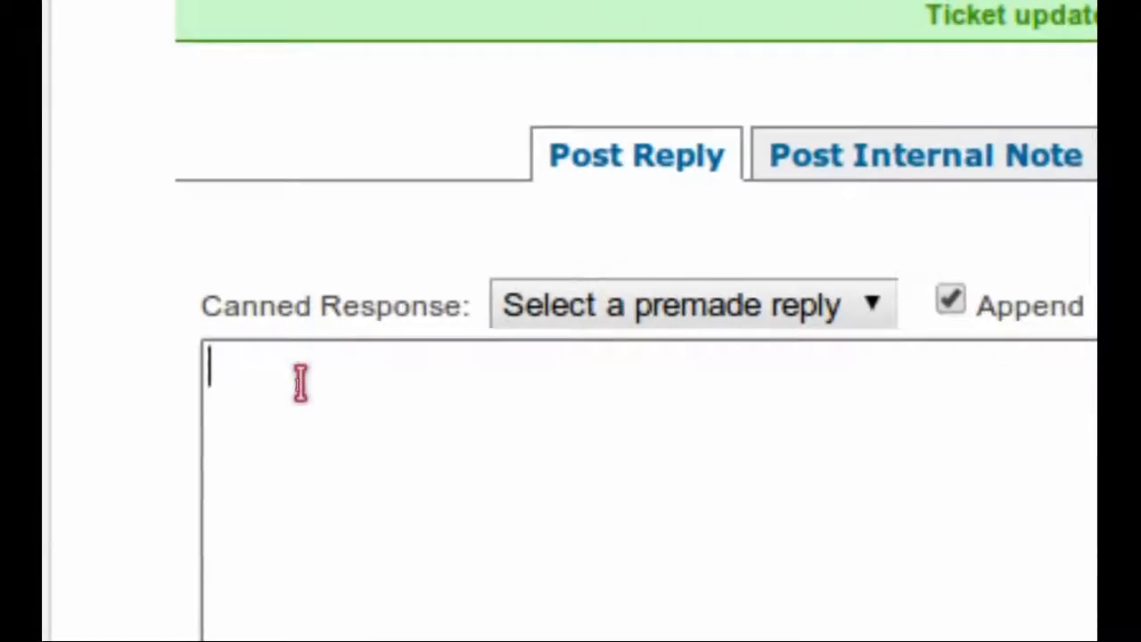
pyautogui.write('case c')
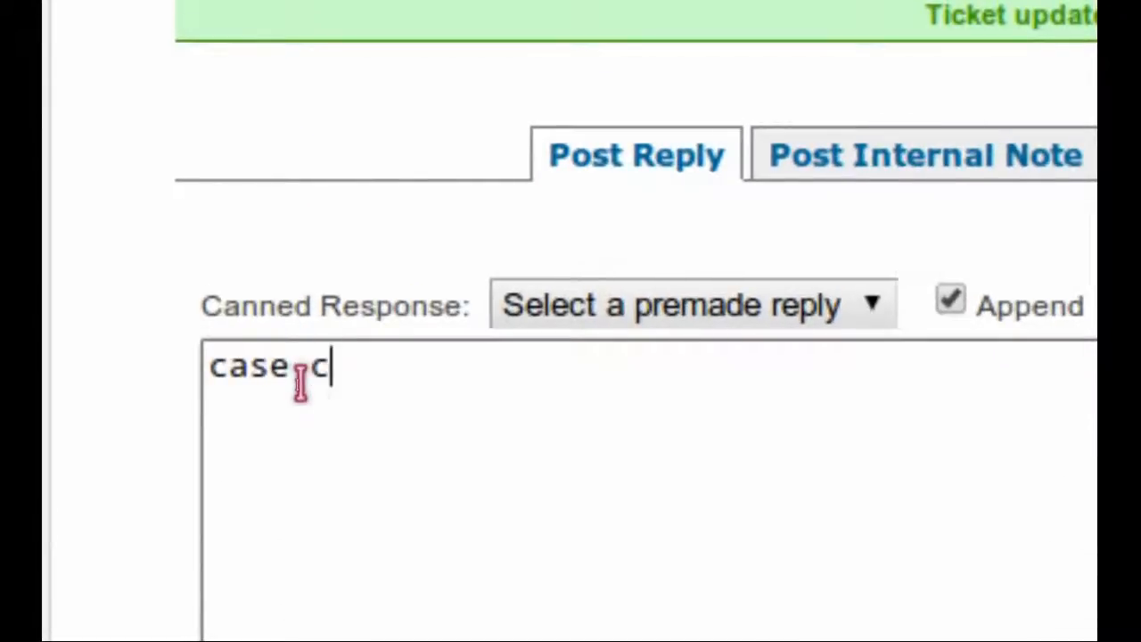
pyautogui.write('losed. w')
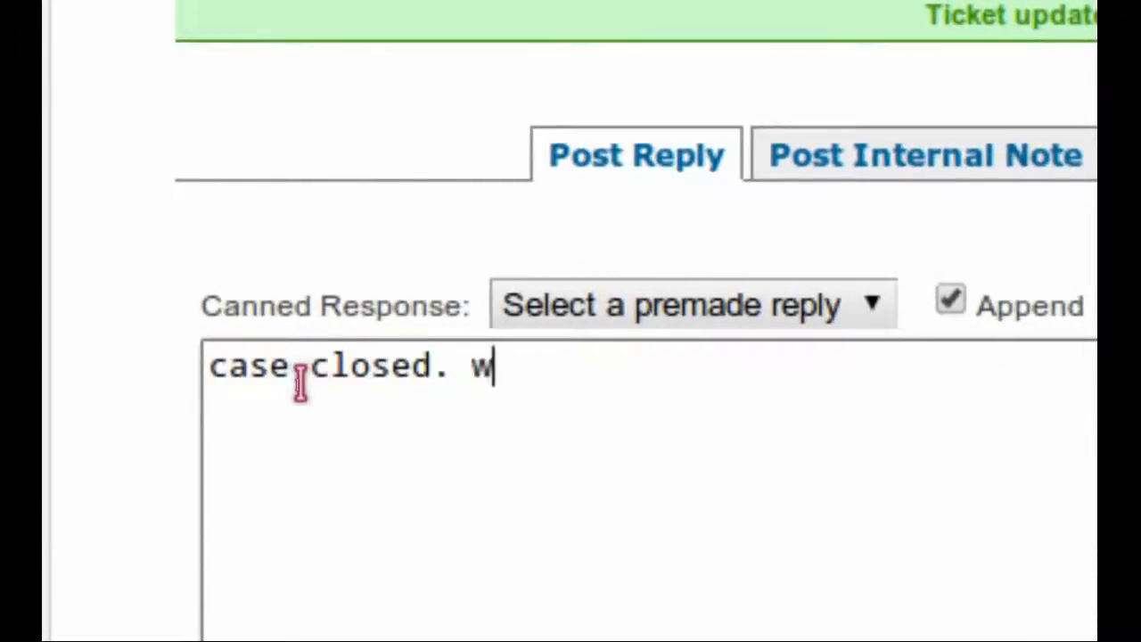
pyautogui.write('e have replaced the HD')
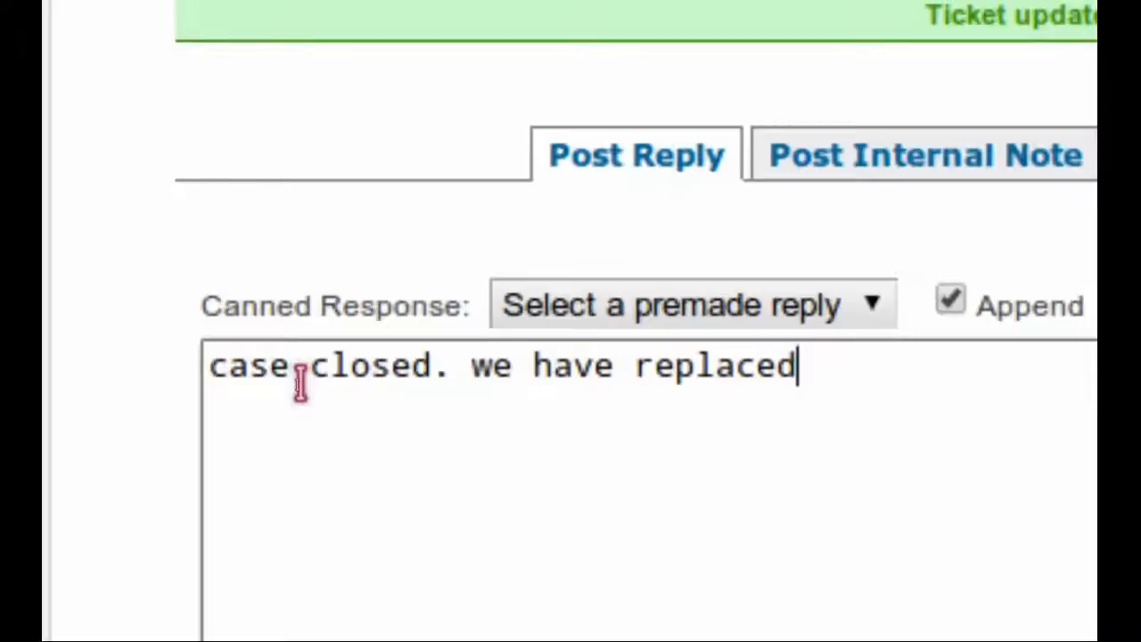
pyautogui.write('D')
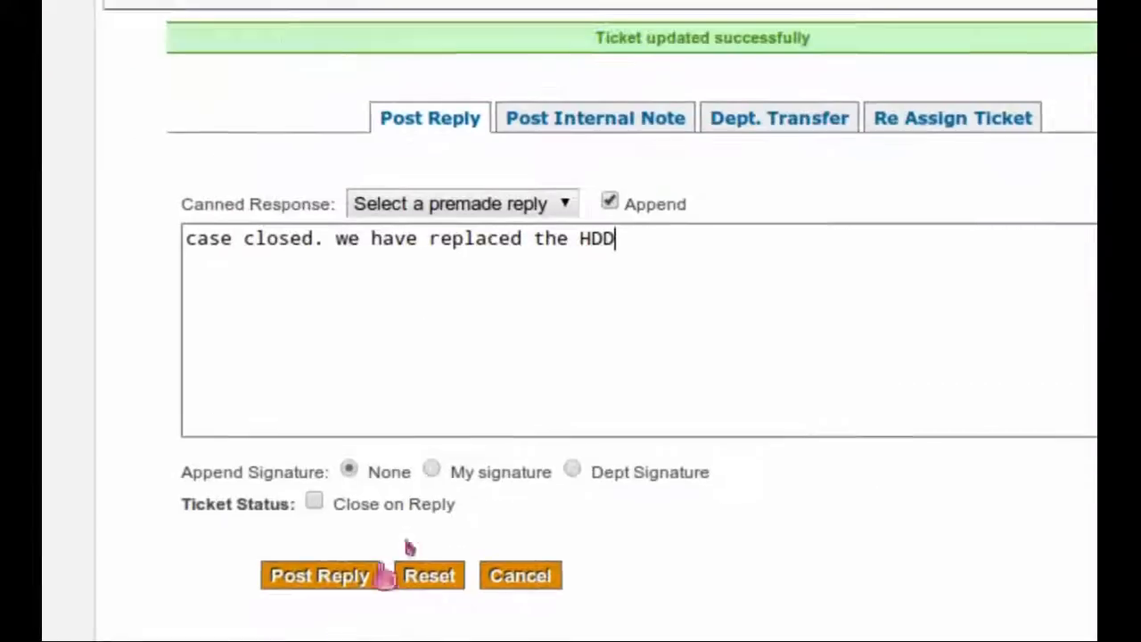
pyautogui.click(431, 470)
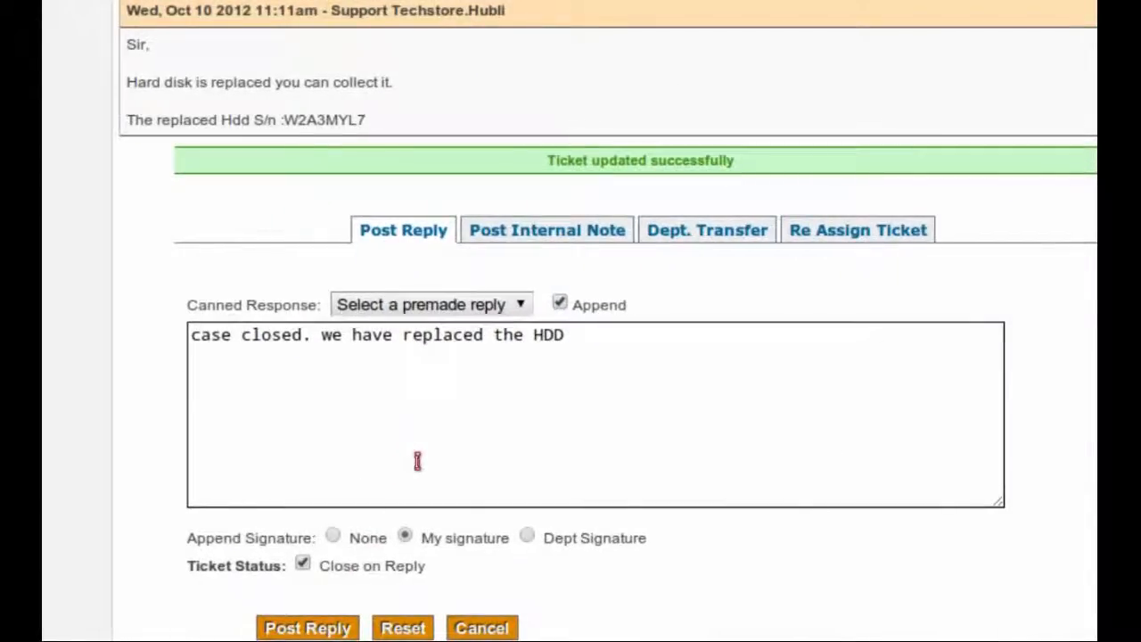
pyautogui.scroll(10, 417, 461)
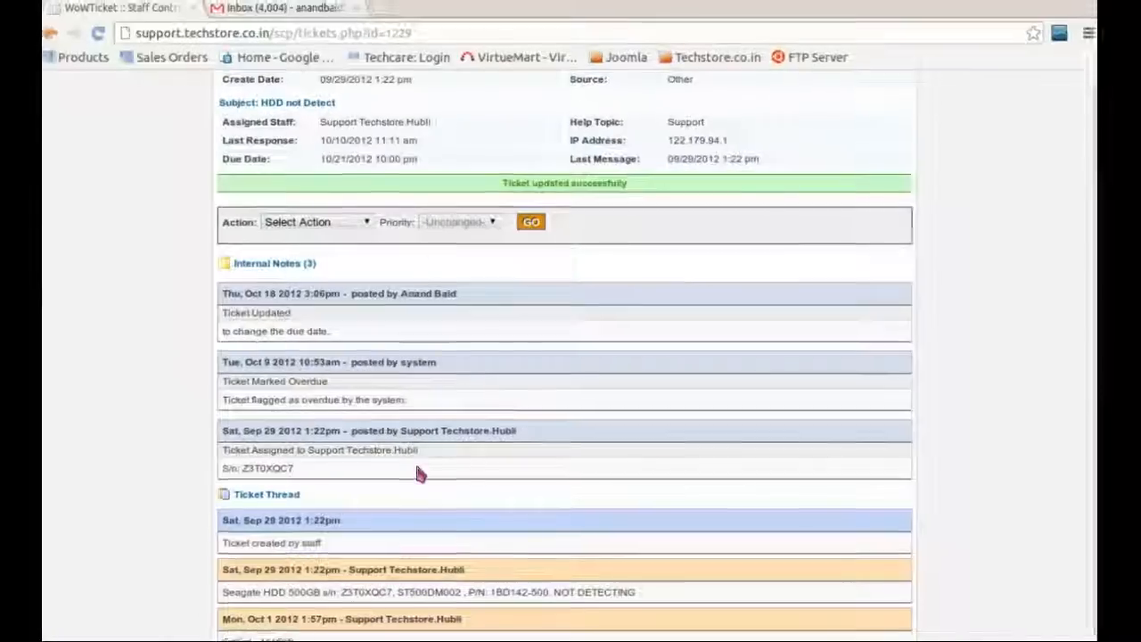
pyautogui.scroll(3, 407, 241)
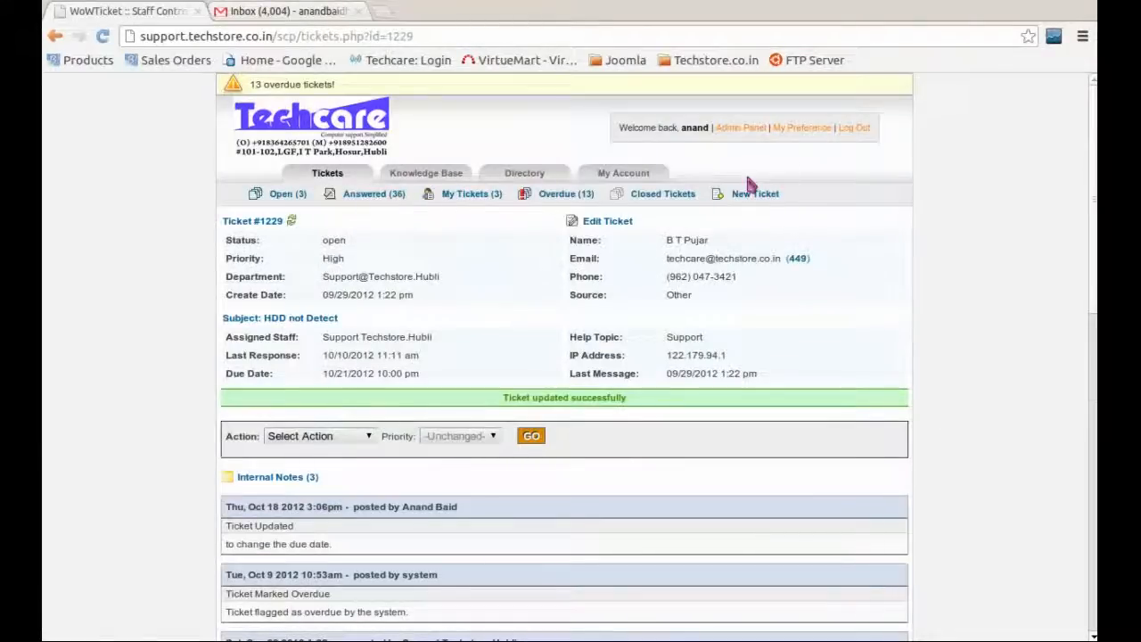